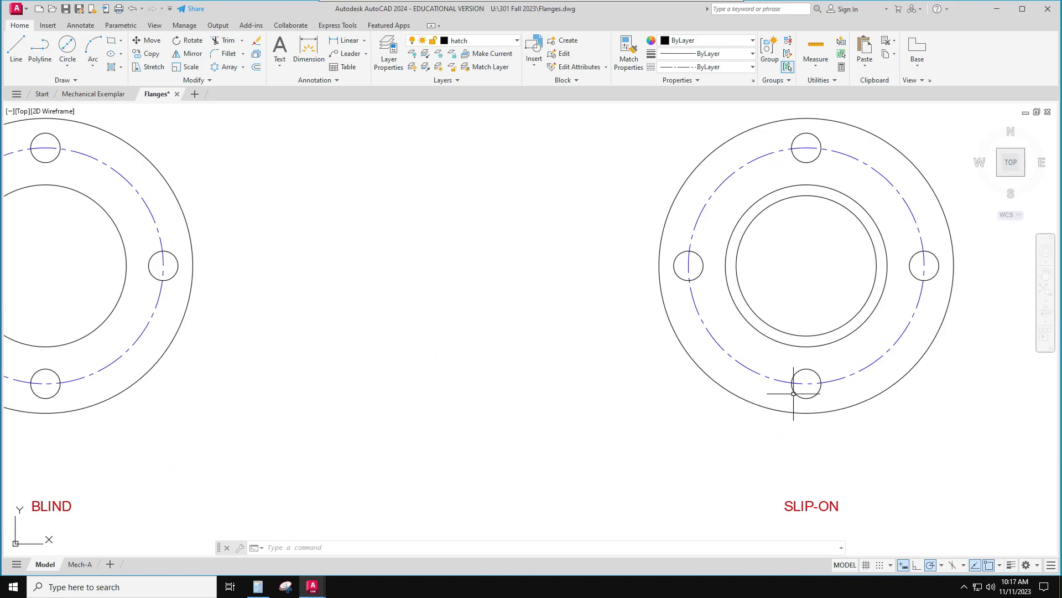
# - Change the label under the leftmost flange in model space to LAP JOINT
pyautogui.scroll(-4, 822, 278)
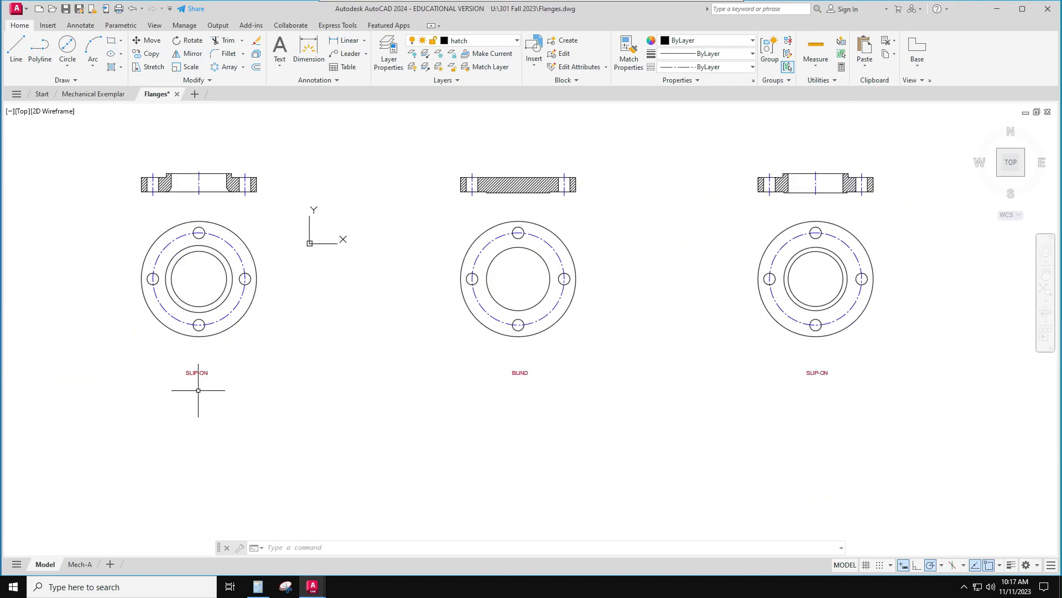
pyautogui.doubleClick(198, 372)
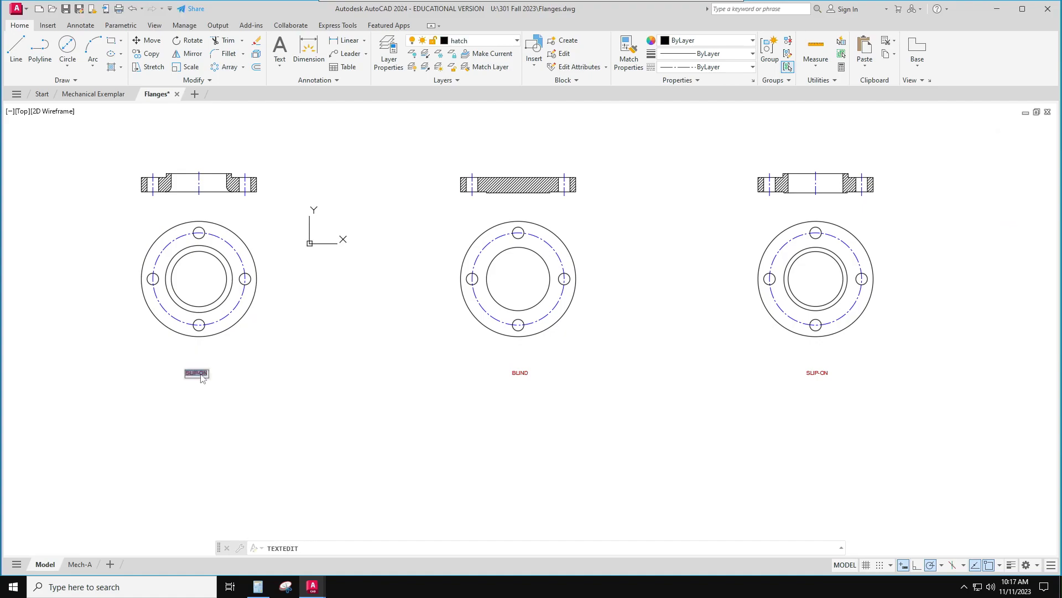
pyautogui.write('LAP JOINT')
pyautogui.click(325, 454)
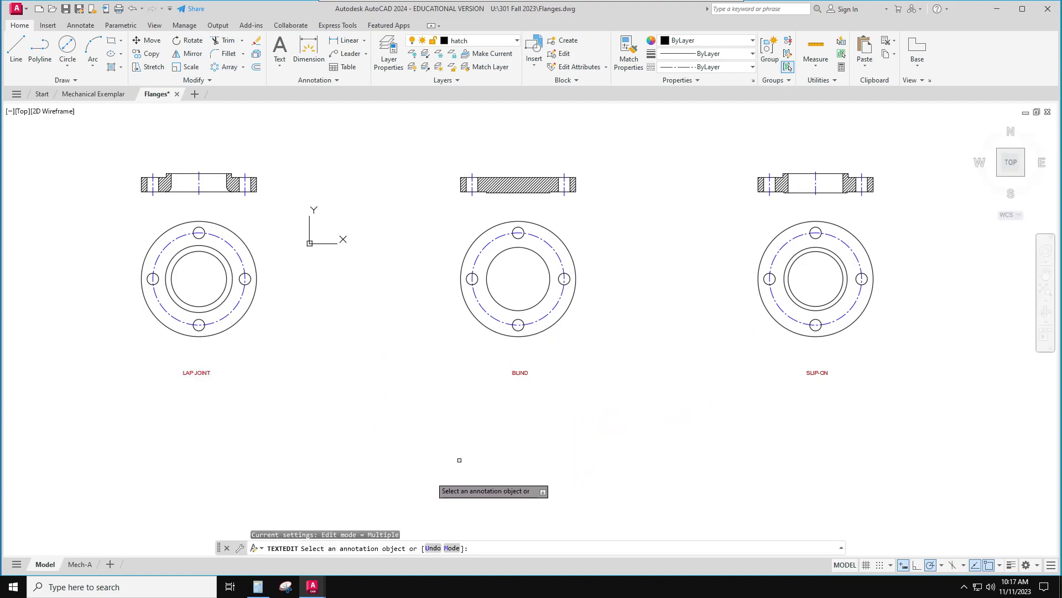
# - Switch to the Mech-A layout and make Defpoints the current layer
pyautogui.click(82, 567)
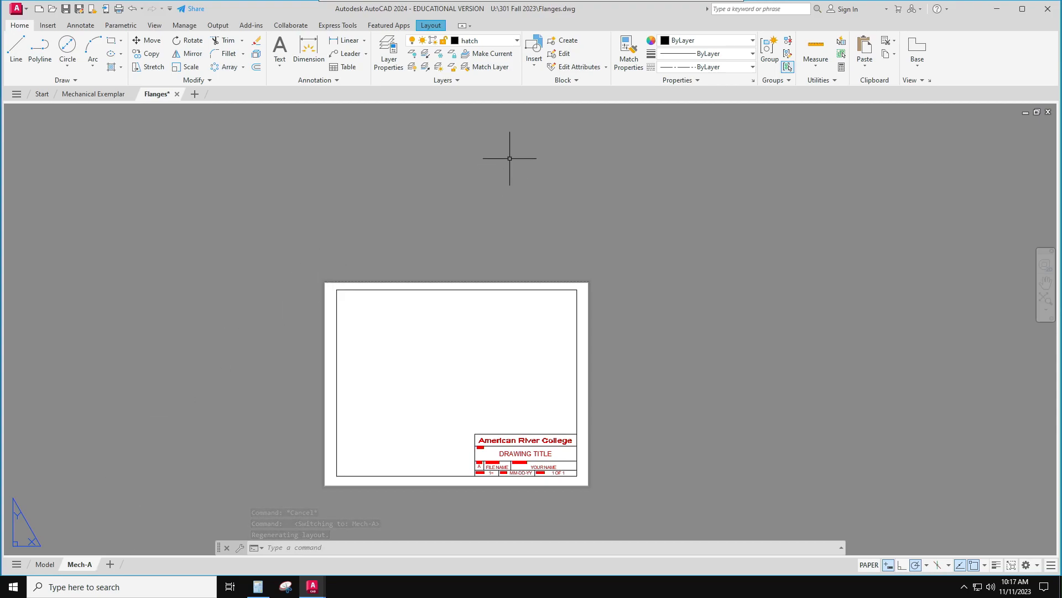
pyautogui.click(492, 44)
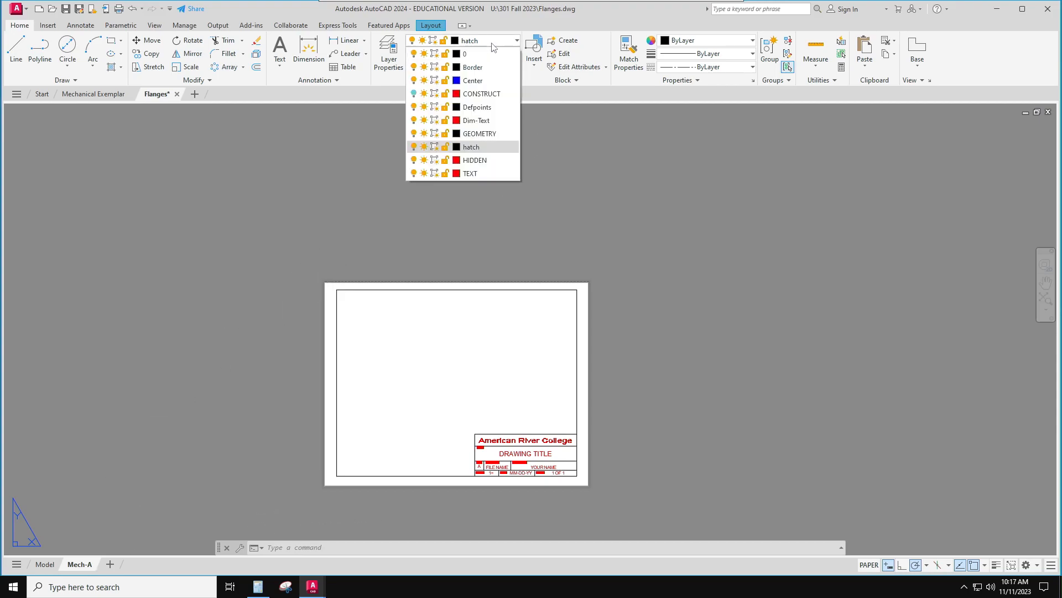
pyautogui.click(481, 110)
pyautogui.click(481, 109)
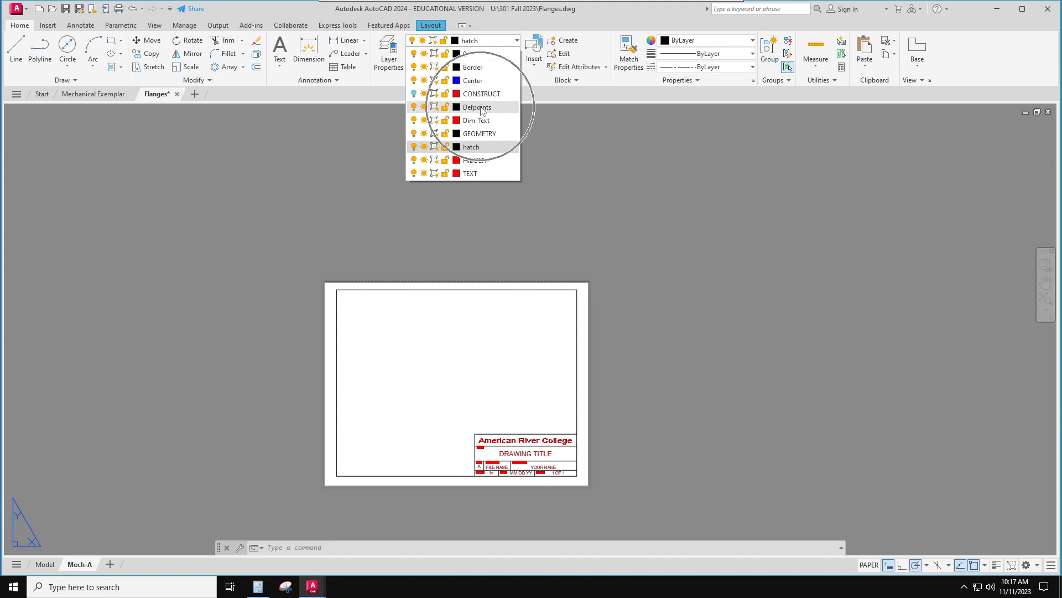
# - Create a rectangular viewport spanning the sheet's border width, from its upper corner down to the top of the title block
pyautogui.click(429, 26)
pyautogui.click(119, 40)
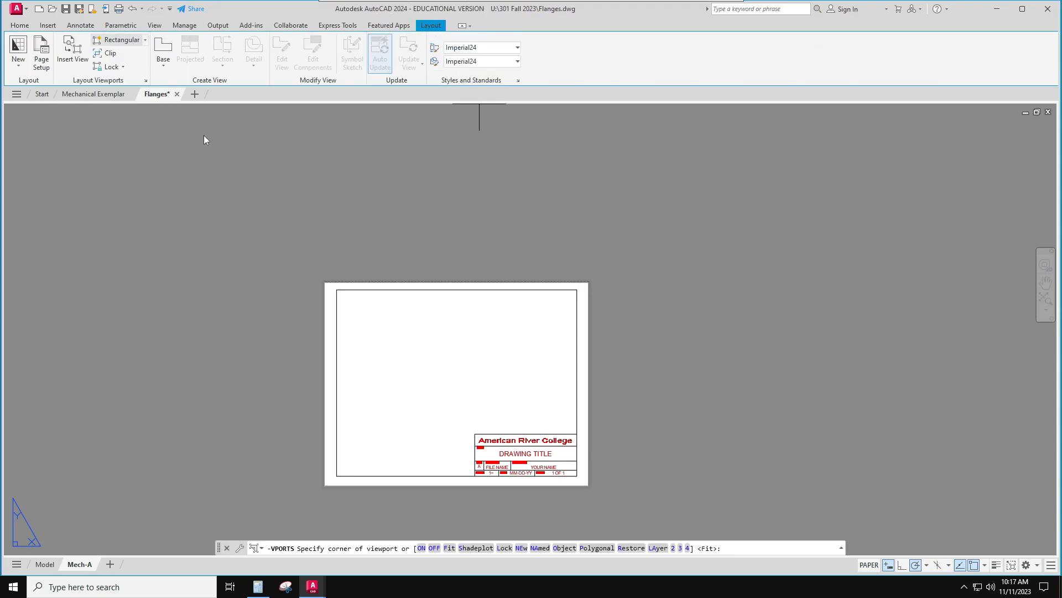
pyautogui.click(332, 296)
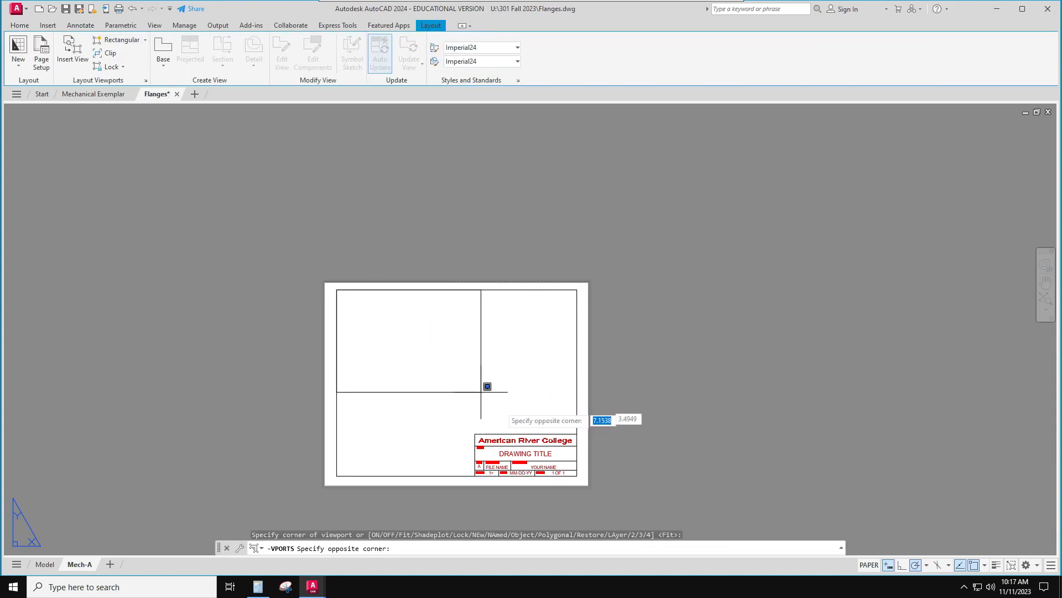
pyautogui.click(586, 430)
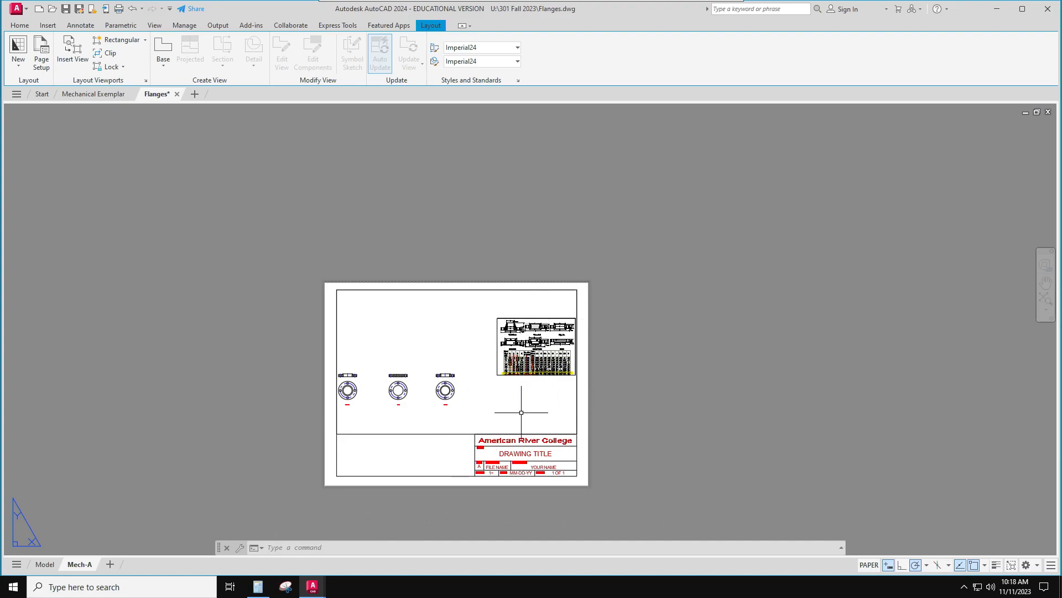
# - Set the viewport scale to 1:2 with the blind flange's two views centred in it, and return to paper space
pyautogui.doubleClick(500, 407)
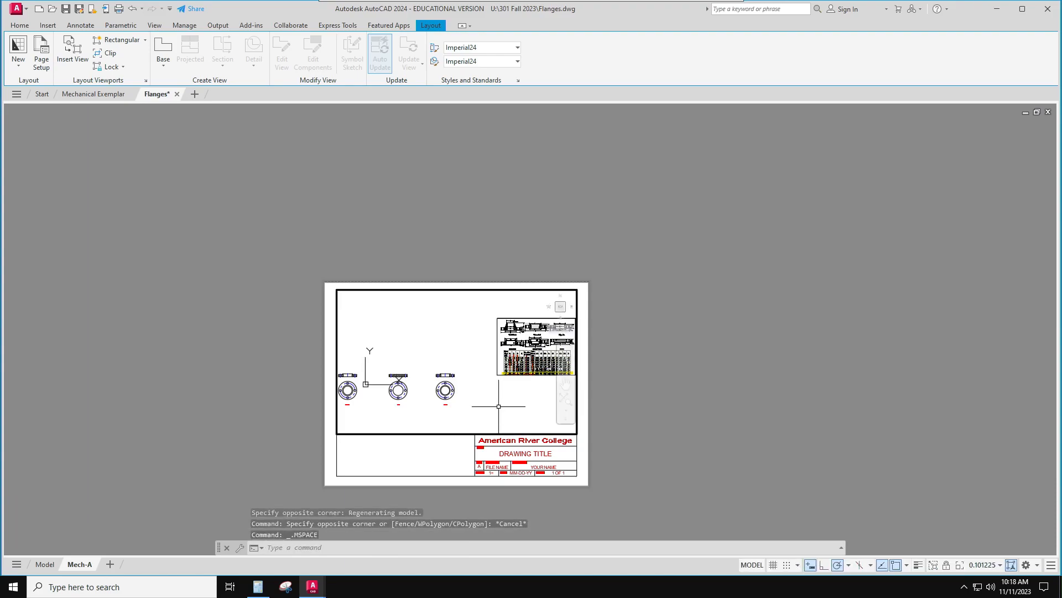
pyautogui.press('ctrl')
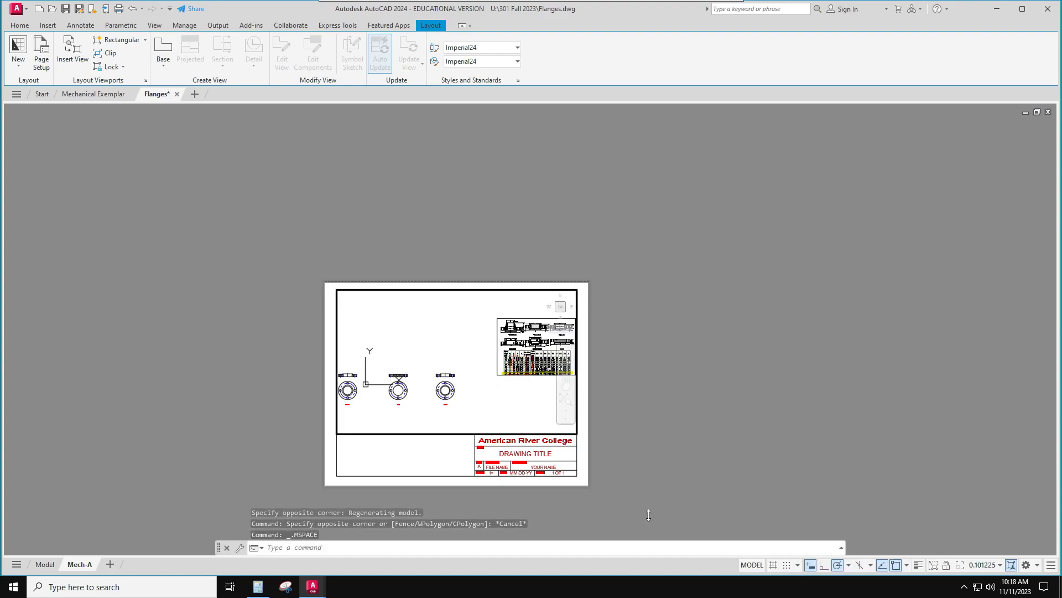
pyautogui.moveTo(474, 403); pyautogui.dragTo(518, 388, button='middle')
pyautogui.scroll(4, 482, 397)
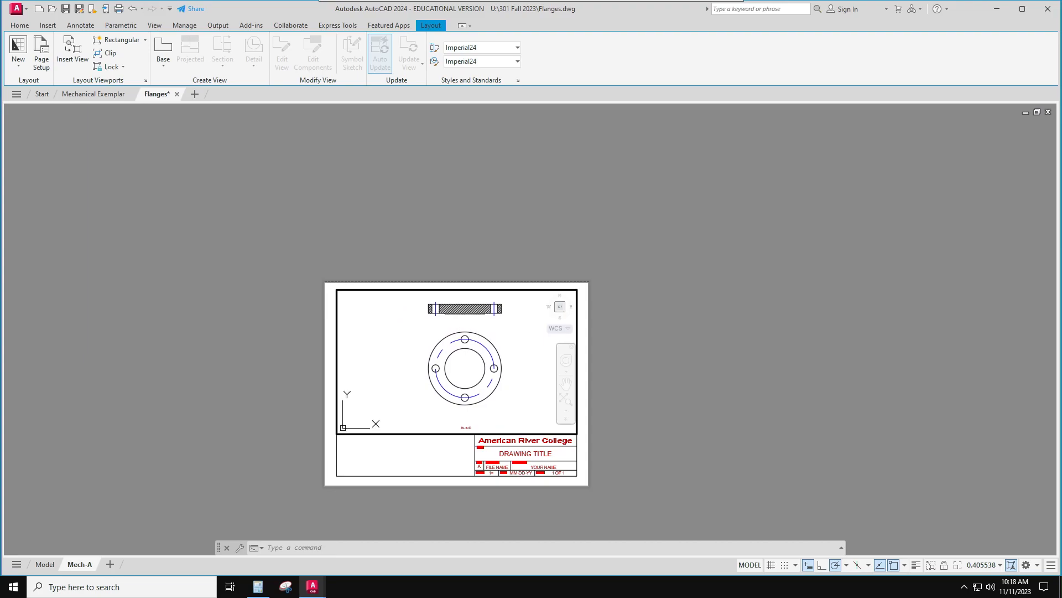
pyautogui.click(983, 567)
pyautogui.click(966, 250)
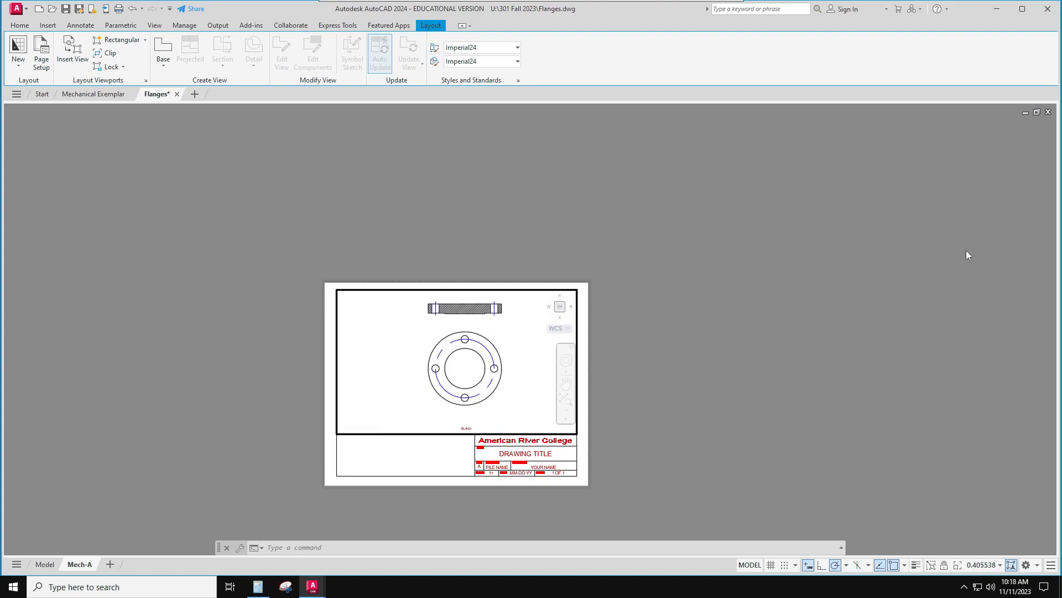
pyautogui.moveTo(527, 388); pyautogui.dragTo(522, 397, button='middle')
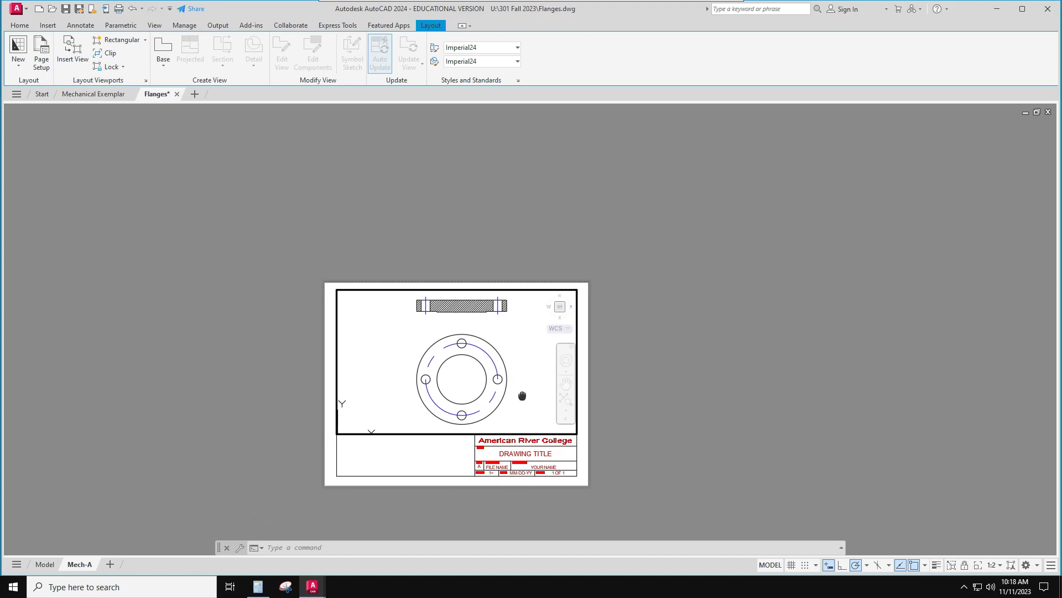
pyautogui.moveTo(523, 396); pyautogui.dragTo(522, 395, button='middle')
pyautogui.click(770, 565)
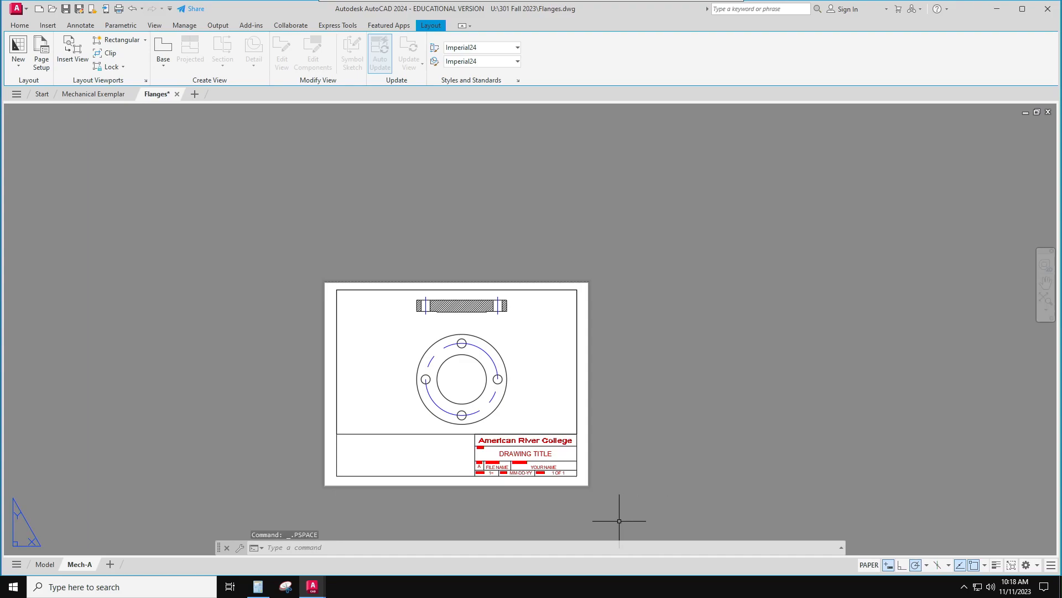
# - Replace the DRAWING TITLE placeholder in the title block with 3" SLIP ON FLANGE
pyautogui.doubleClick(538, 452)
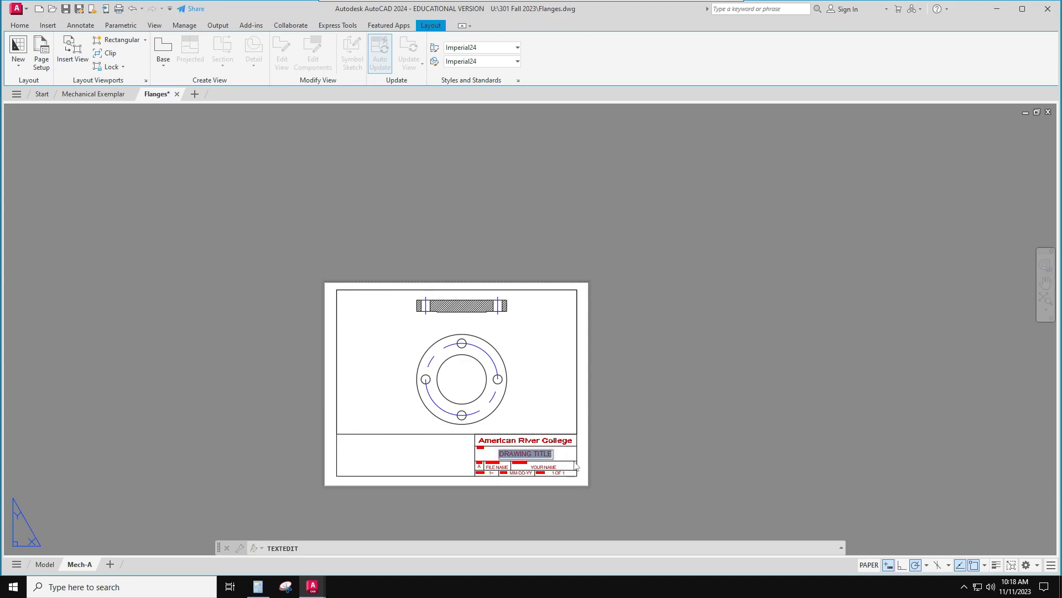
pyautogui.press('Escape')
pyautogui.press('Escape')
pyautogui.write('ED')
pyautogui.press('Return')
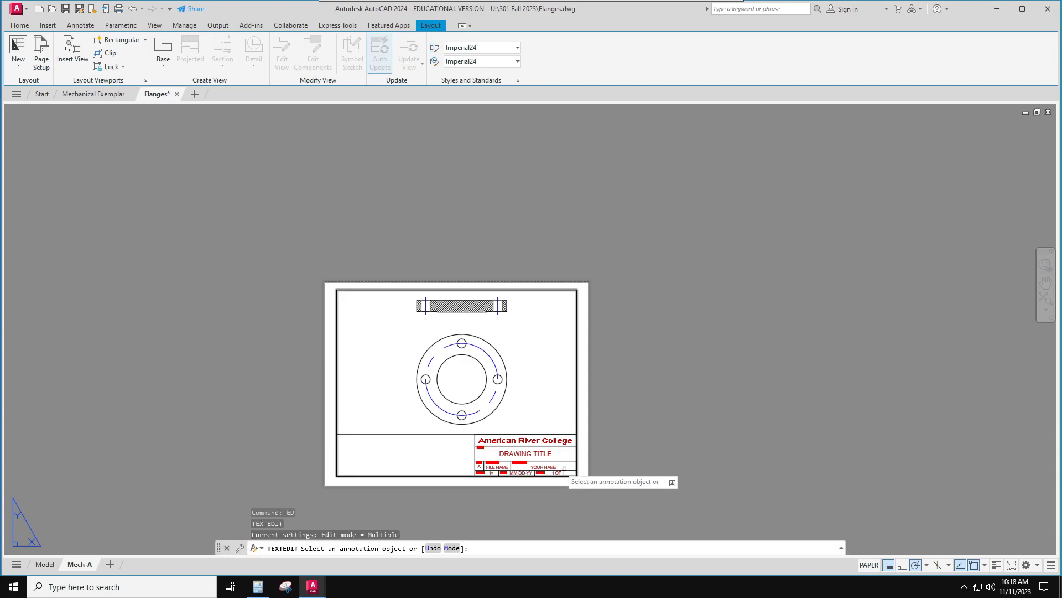
pyautogui.click(543, 454)
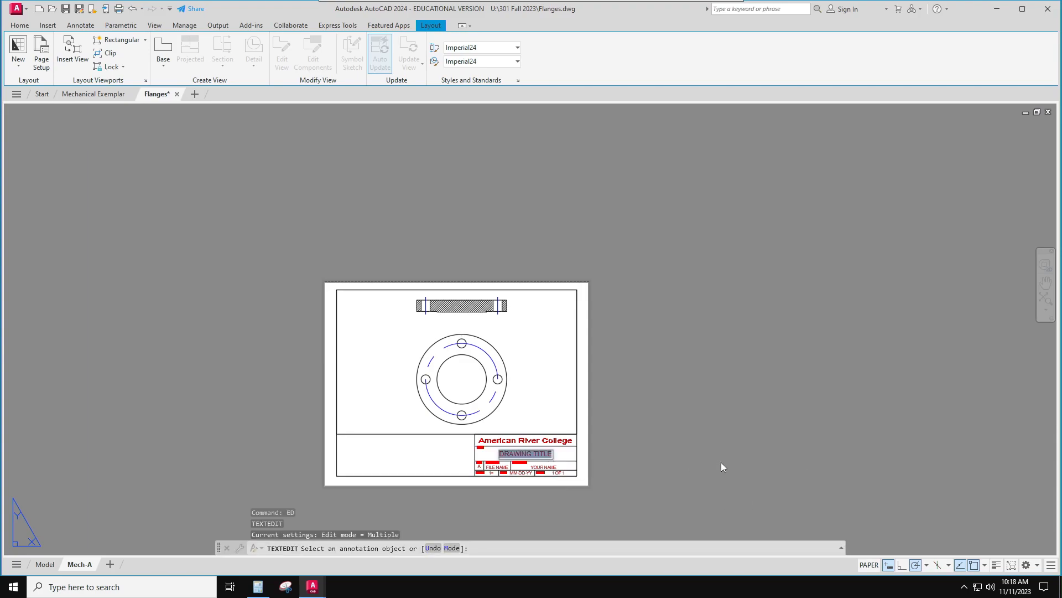
pyautogui.write('SLIP ON FLANGE')
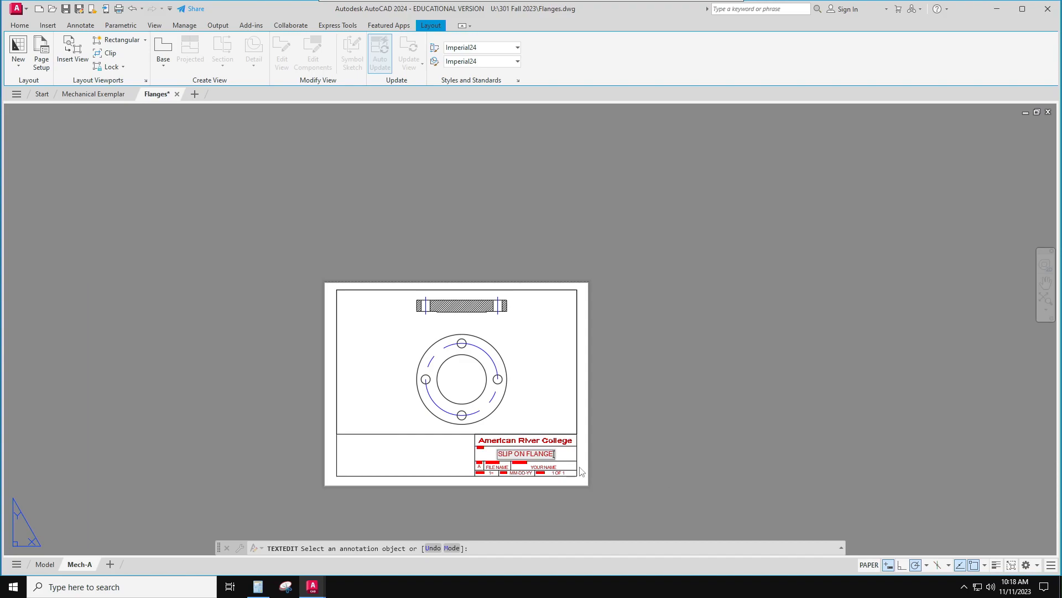
pyautogui.write('3"')
pyautogui.click(657, 454)
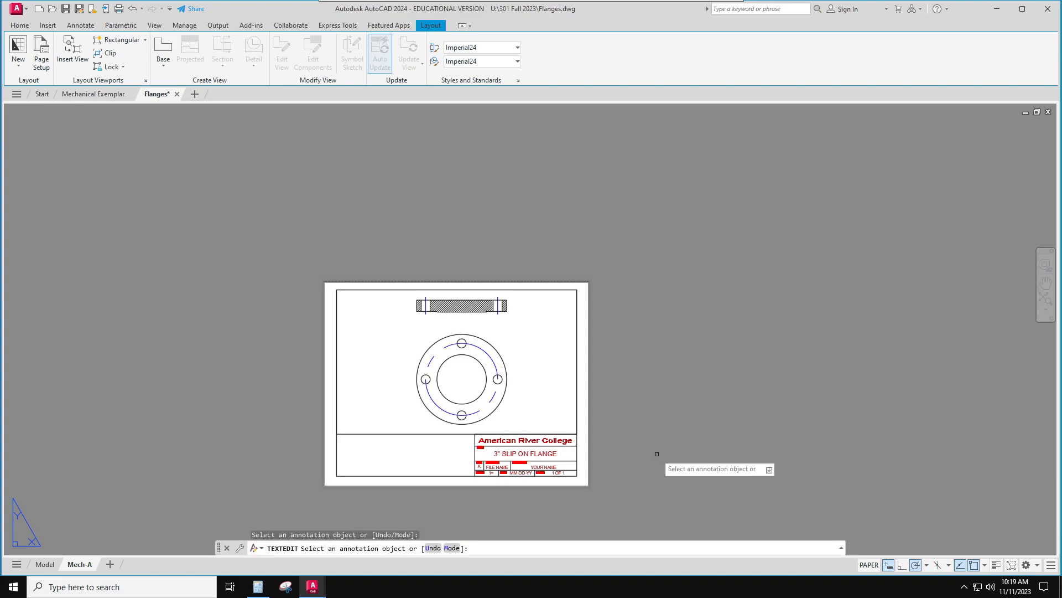
pyautogui.press('Escape')
# - Replace SLIP ON with BLIND so the title block reads 3" BLIND FLANGE
pyautogui.doubleClick(513, 453)
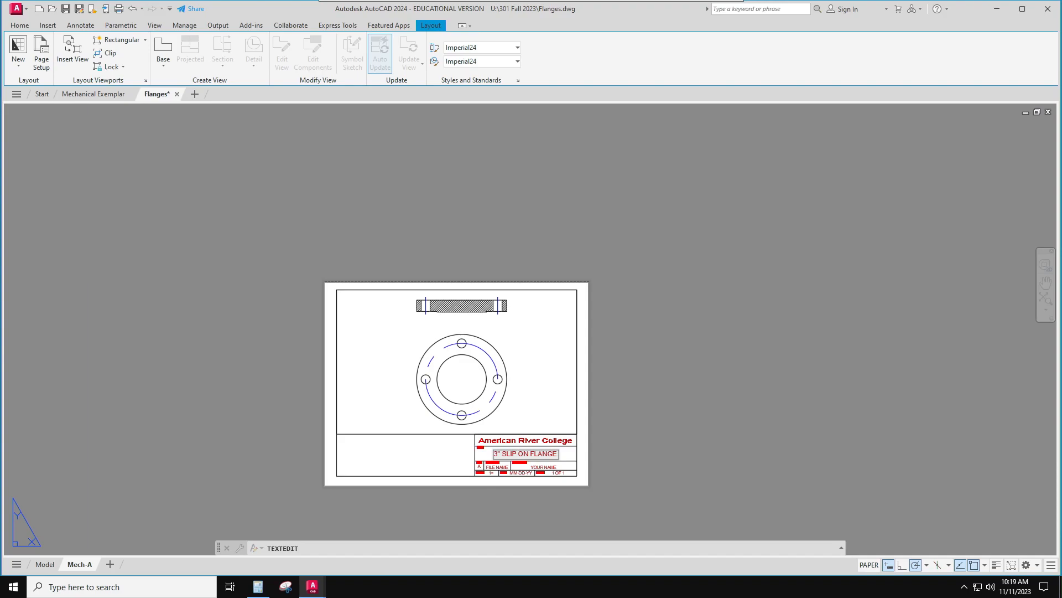
pyautogui.write('BLIND')
pyautogui.click(614, 458)
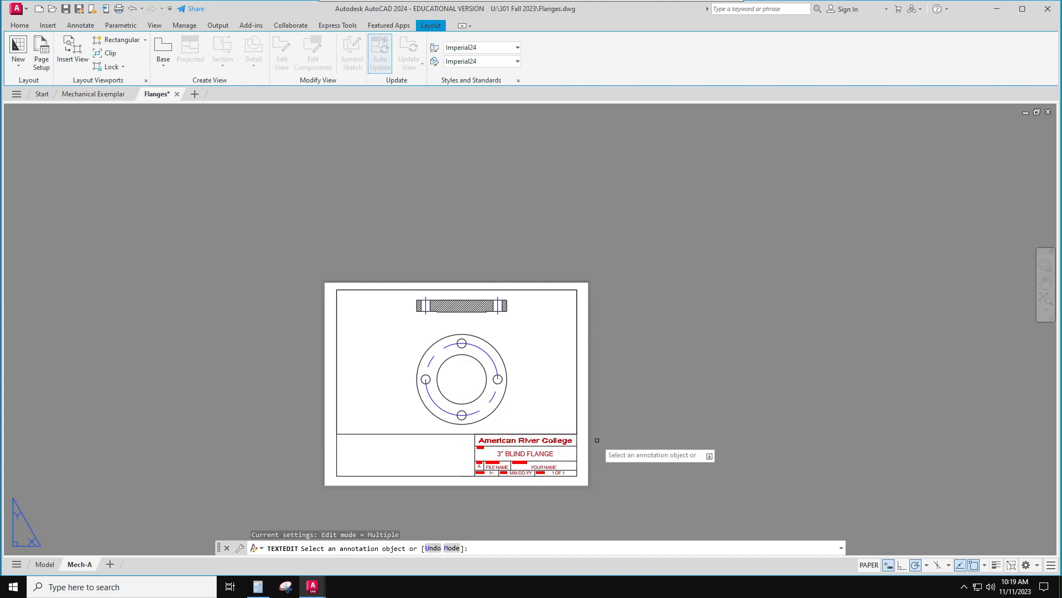
pyautogui.click(640, 481)
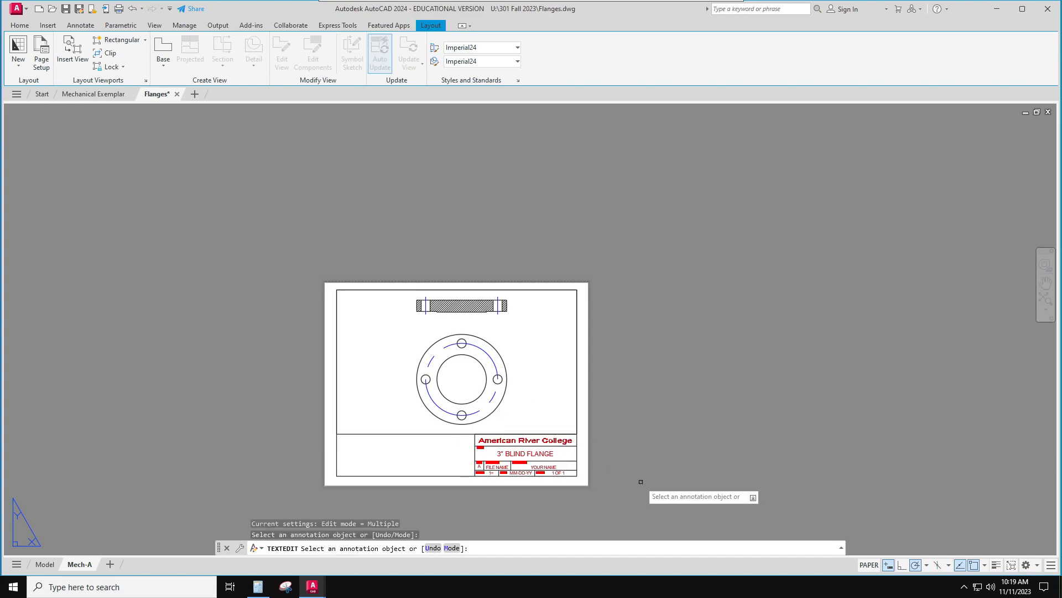
pyautogui.press('Escape')
pyautogui.press('Escape')
pyautogui.press('Escape')
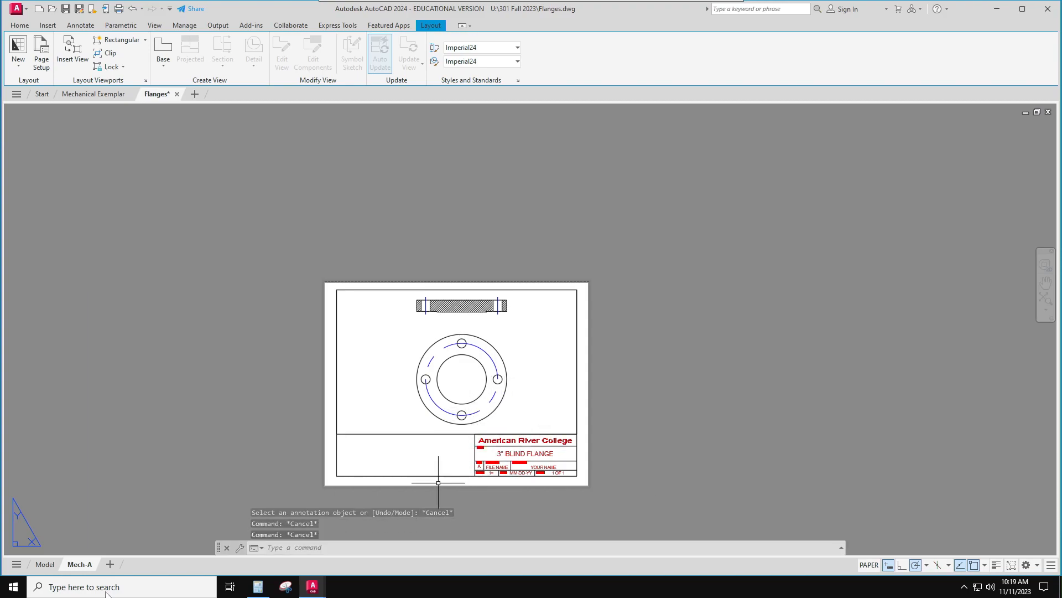
# - Try to rename the Mech-A layout to 3" BLIND
pyautogui.rightClick(86, 565)
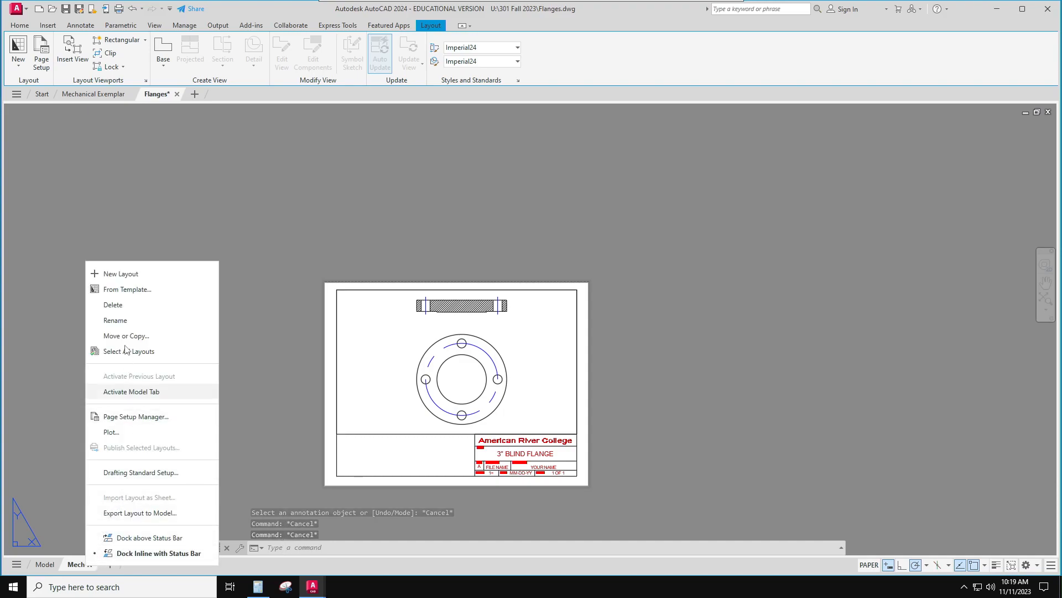
pyautogui.click(122, 321)
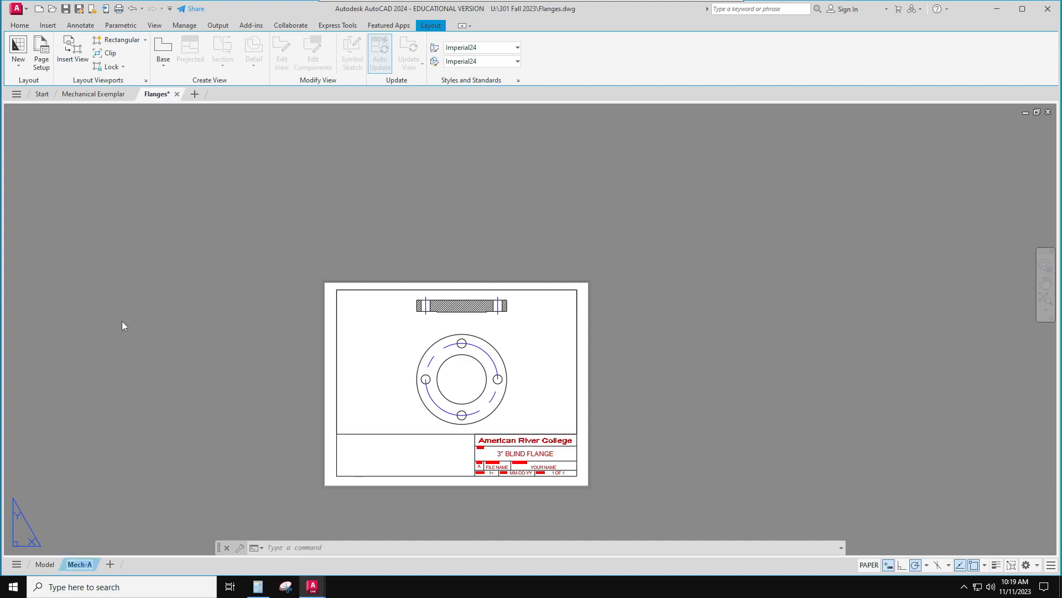
pyautogui.write('BLIND')
pyautogui.write('3"')
pyautogui.hotkey('ctrl', 'a')
pyautogui.press('Escape')
pyautogui.doubleClick(81, 566)
pyautogui.write('3" BLIND')
pyautogui.press('Return')
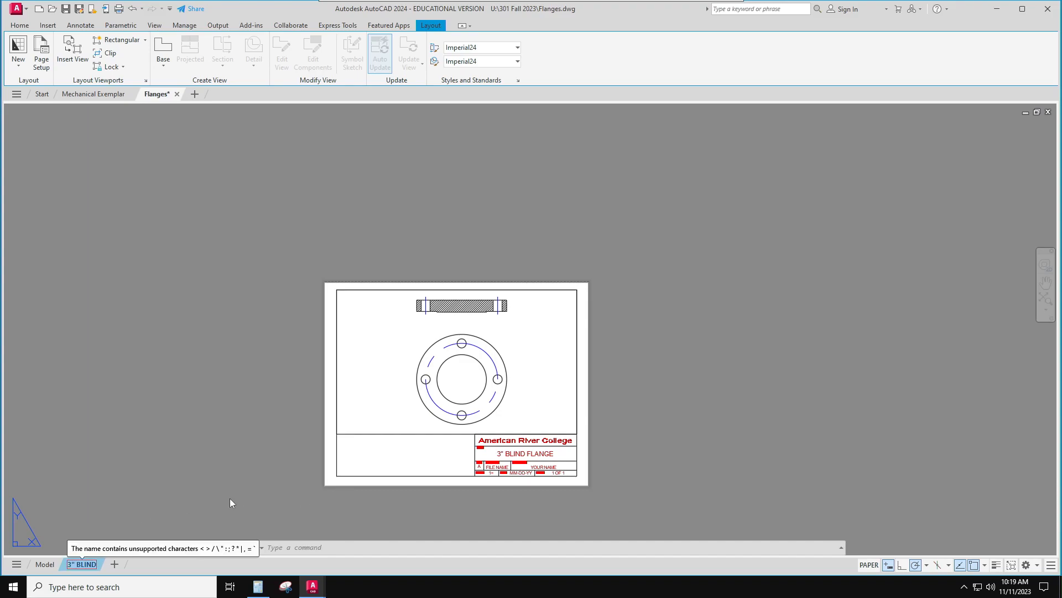
# - Replace the inch mark in the layout name with IN so that it is named 3IN BLIND
pyautogui.click(74, 564)
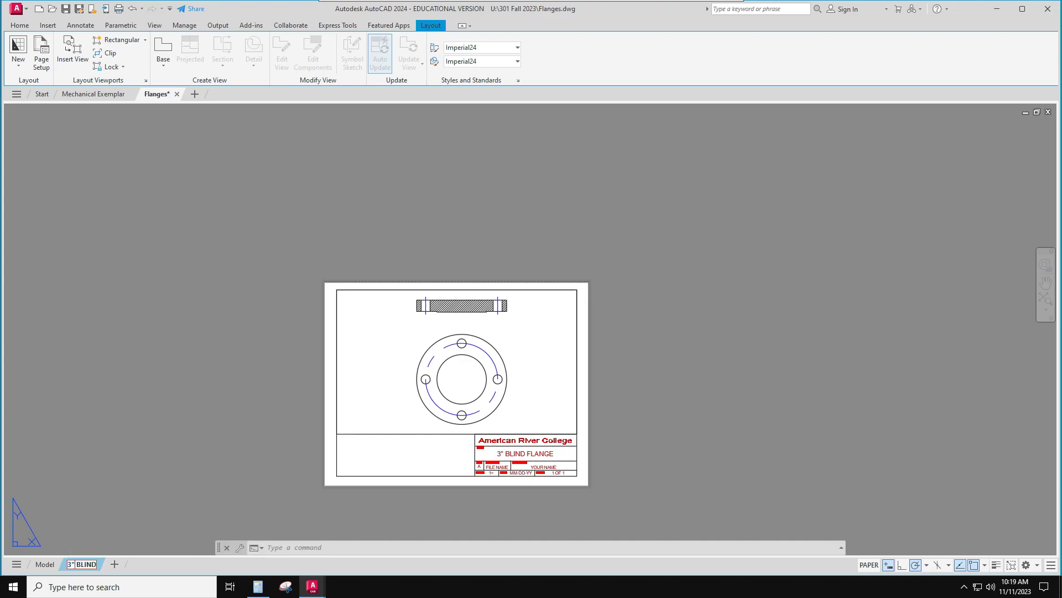
pyautogui.press('BackSpace')
pyautogui.write('IN')
pyautogui.click(105, 536)
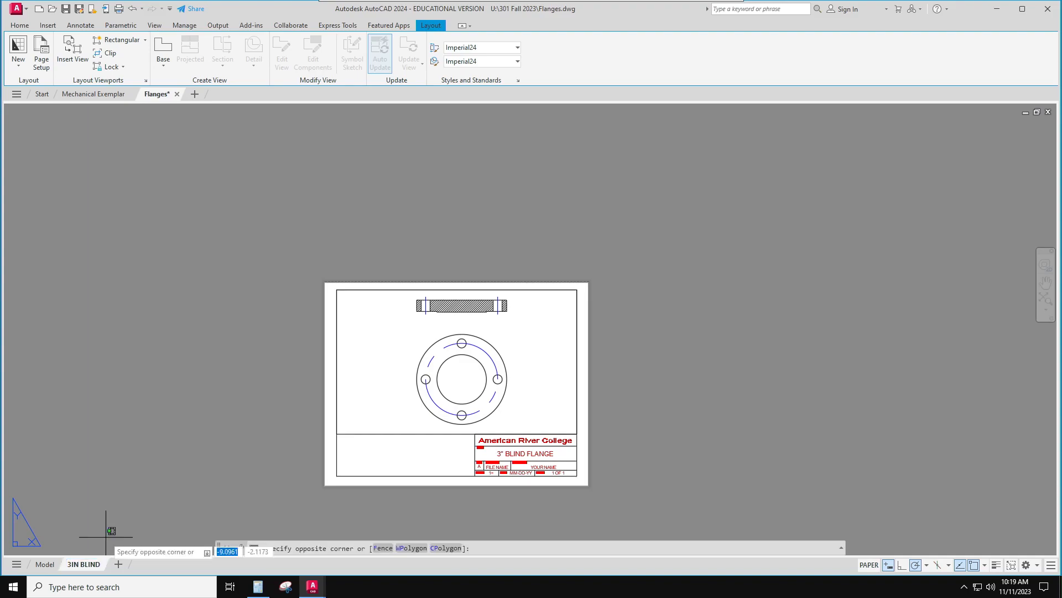
pyautogui.press('Escape')
pyautogui.press('Escape')
pyautogui.press('Escape')
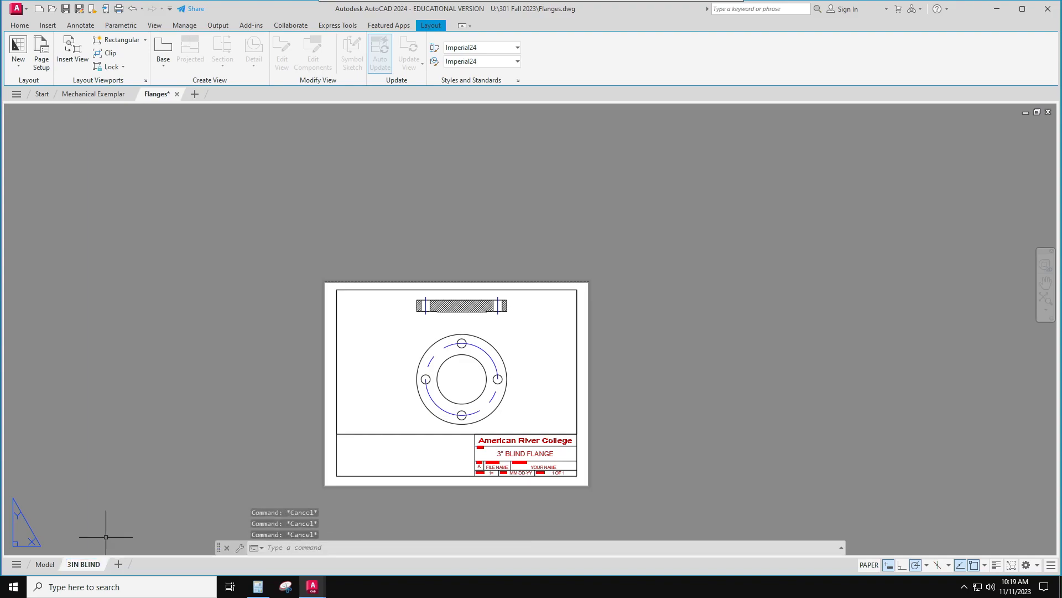
# - Create a copy of the 3IN BLIND layout and place the copy after the original
pyautogui.rightClick(92, 565)
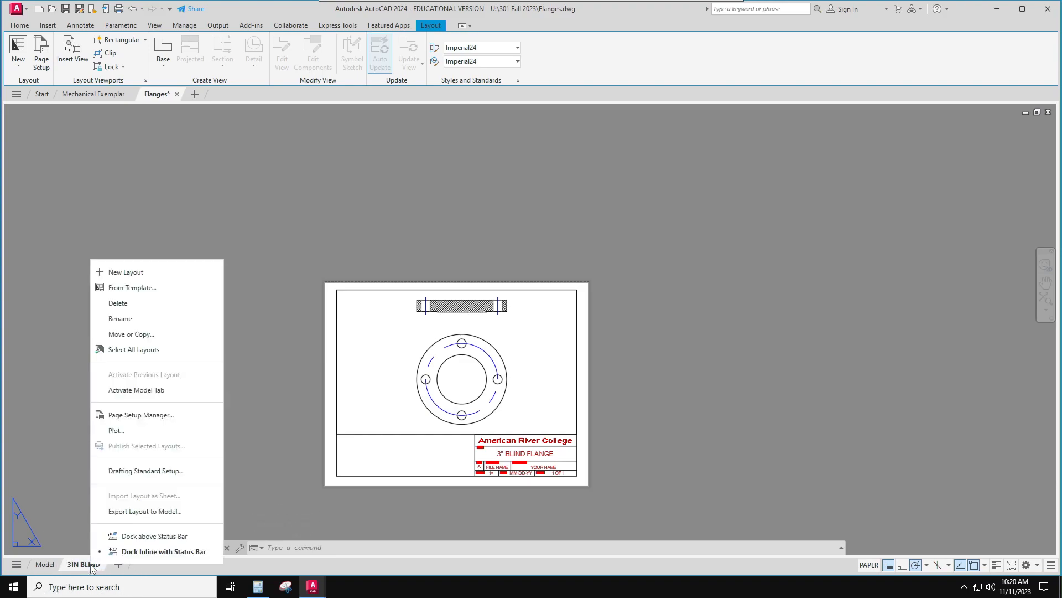
pyautogui.click(126, 341)
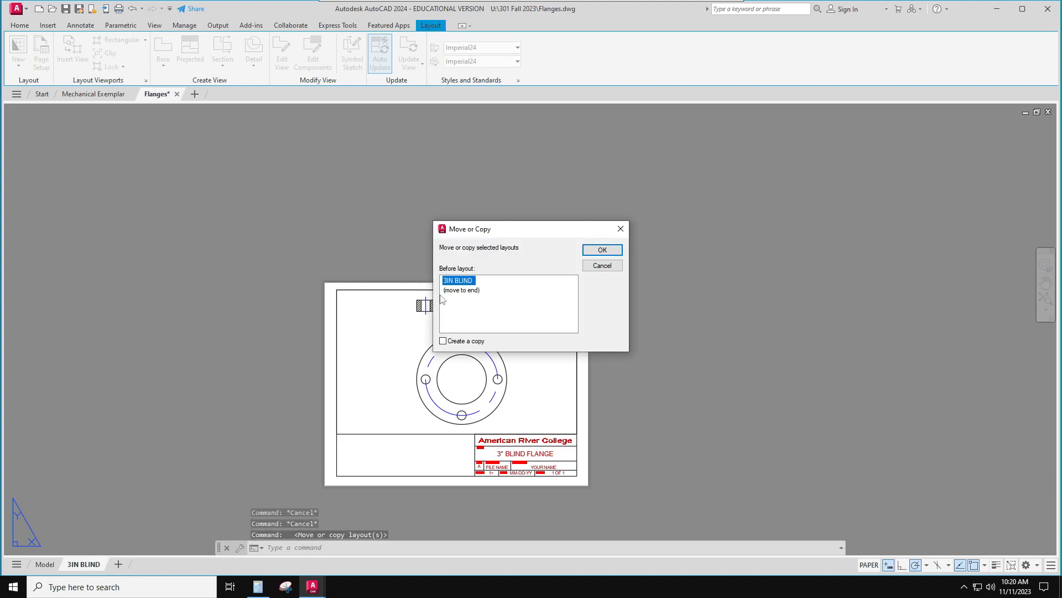
pyautogui.click(443, 341)
pyautogui.click(603, 249)
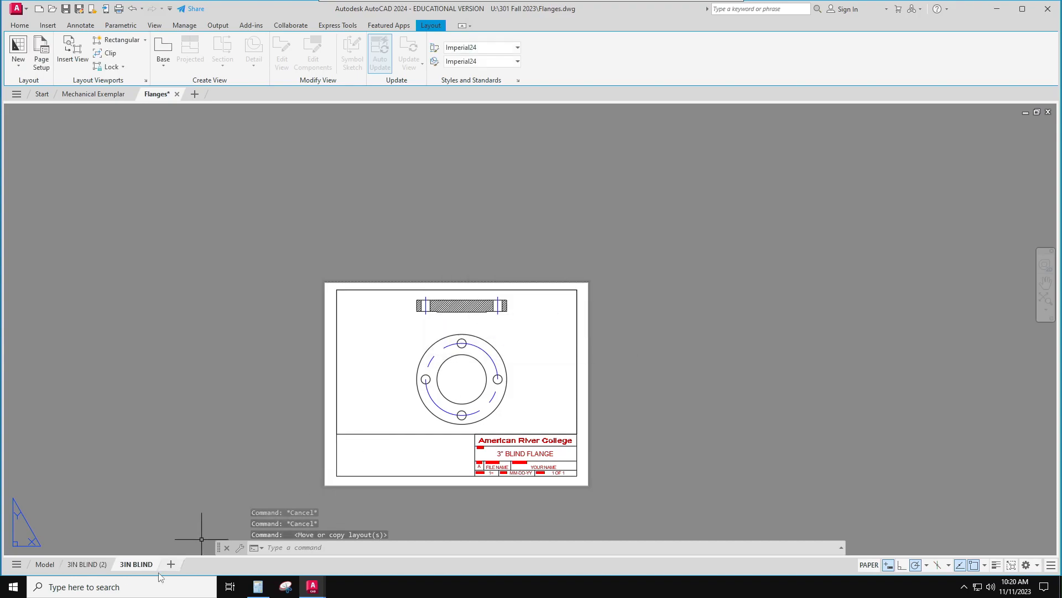
pyautogui.click(88, 565)
pyautogui.moveTo(88, 565); pyautogui.dragTo(142, 568)
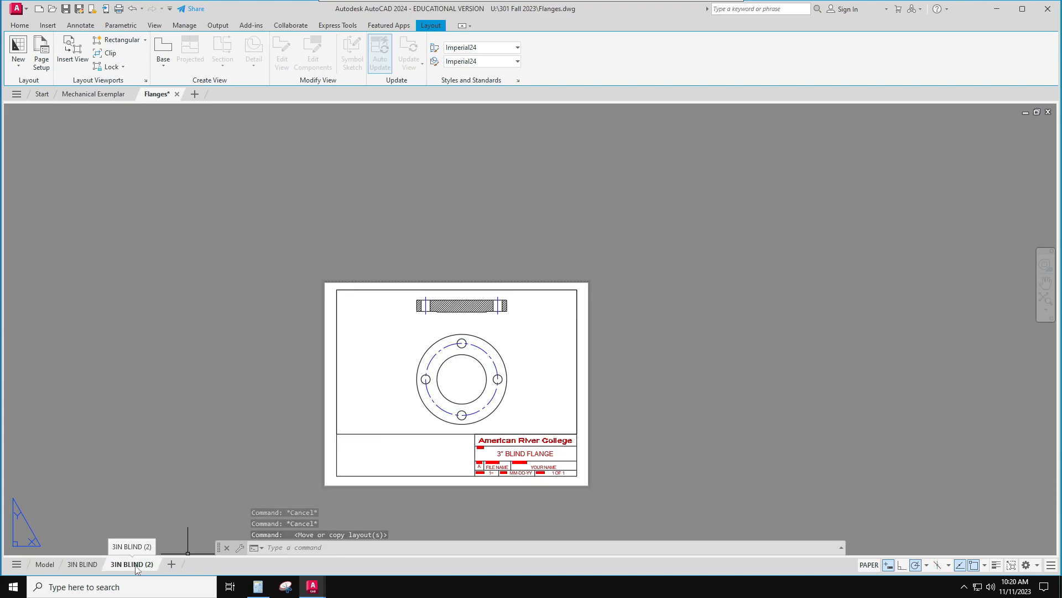
# - Rename the copied layout 3IN BLIND (2) as 3IN SLIP-ON
pyautogui.doubleClick(135, 566)
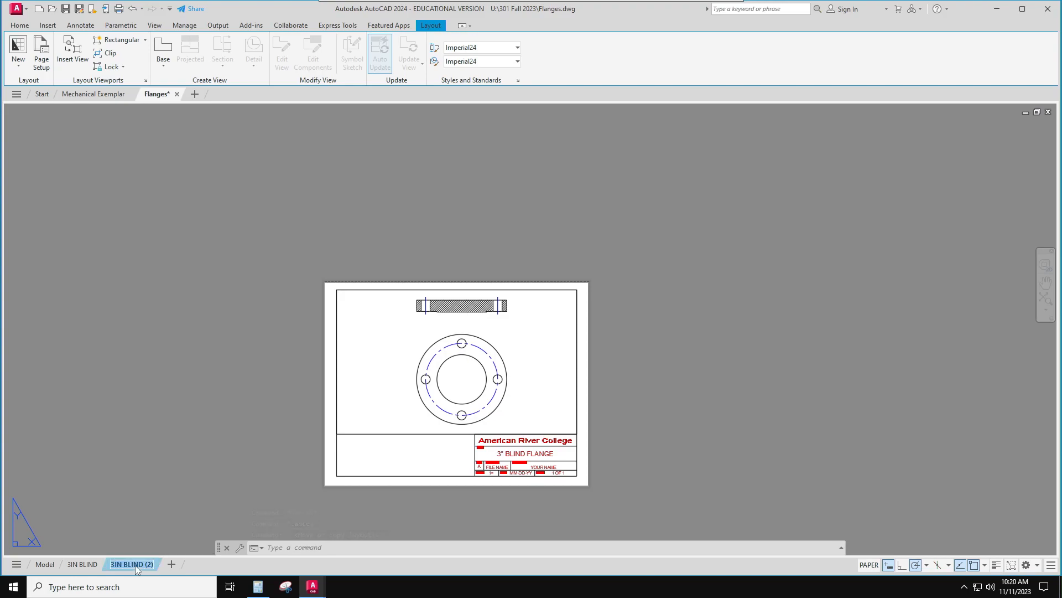
pyautogui.write('3IN')
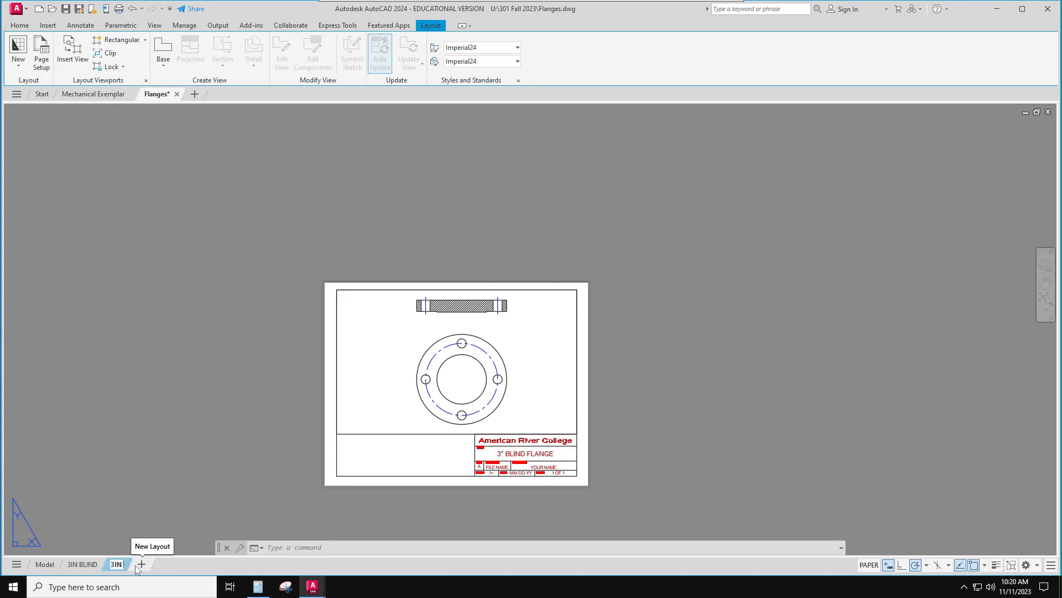
pyautogui.write(' SLIP-ON')
pyautogui.click(162, 490)
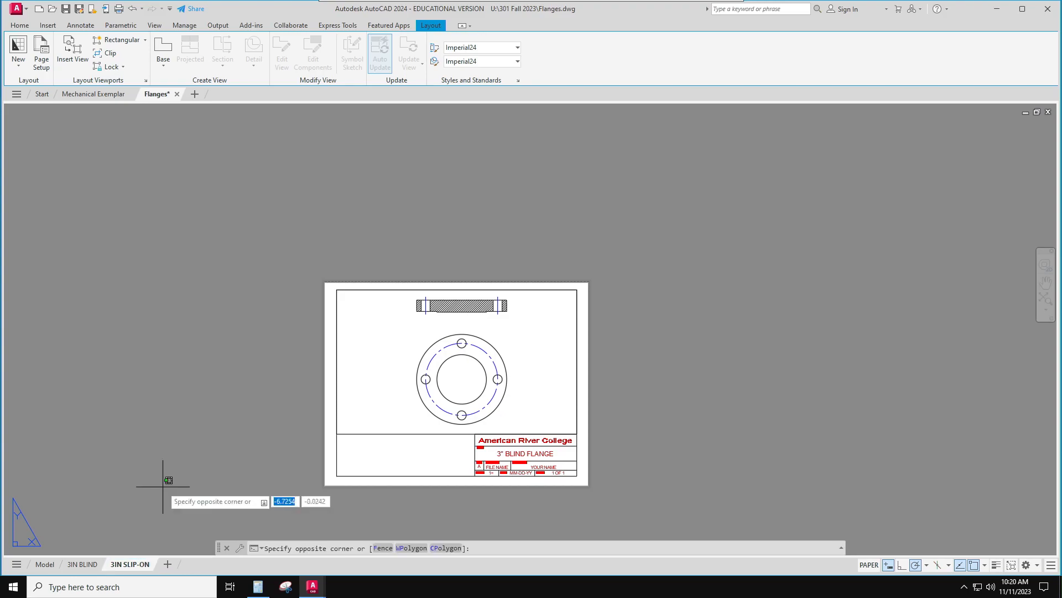
pyautogui.press('Escape')
pyautogui.press('Escape')
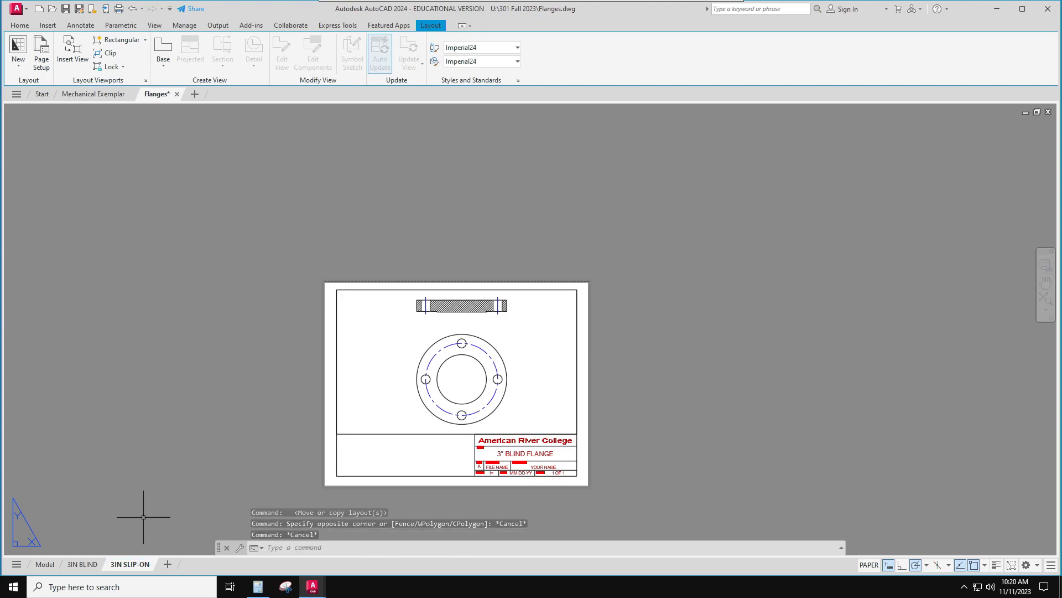
pyautogui.press('Escape')
pyautogui.press('Escape')
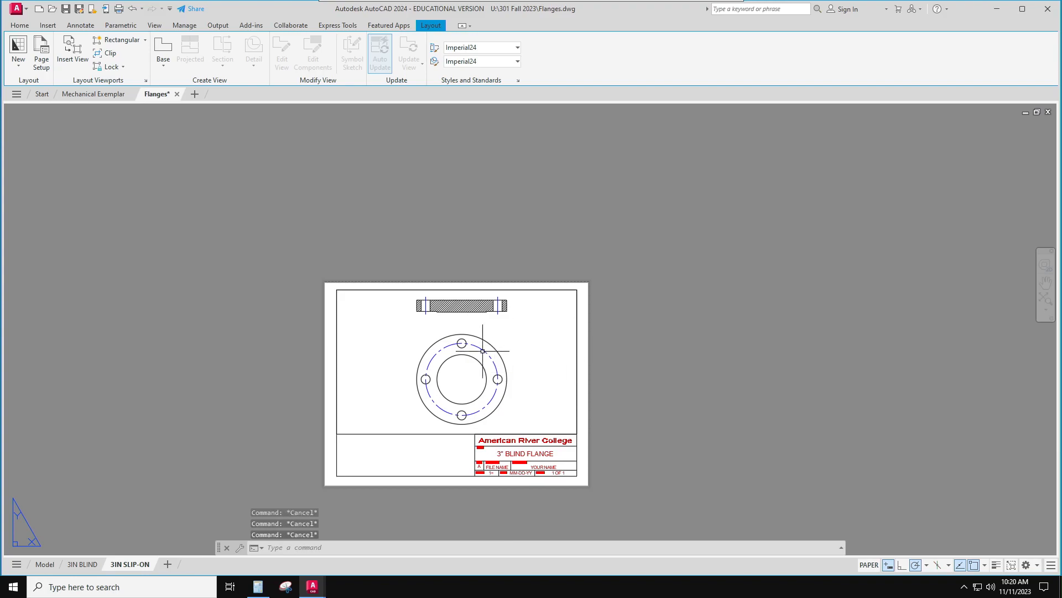
# - Recentre the 3IN SLIP-ON viewport on the slip-on flange views, lock the viewport and return to paper space
pyautogui.click(869, 564)
pyautogui.moveTo(531, 411); pyautogui.dragTo(317, 407, button='middle')
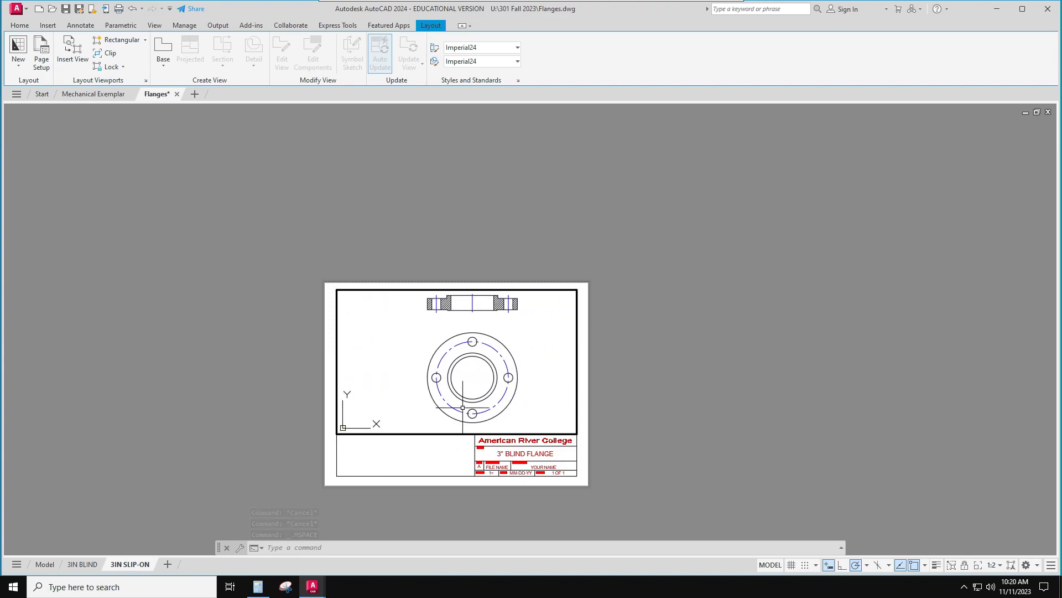
pyautogui.moveTo(548, 389); pyautogui.dragTo(531, 406, button='middle')
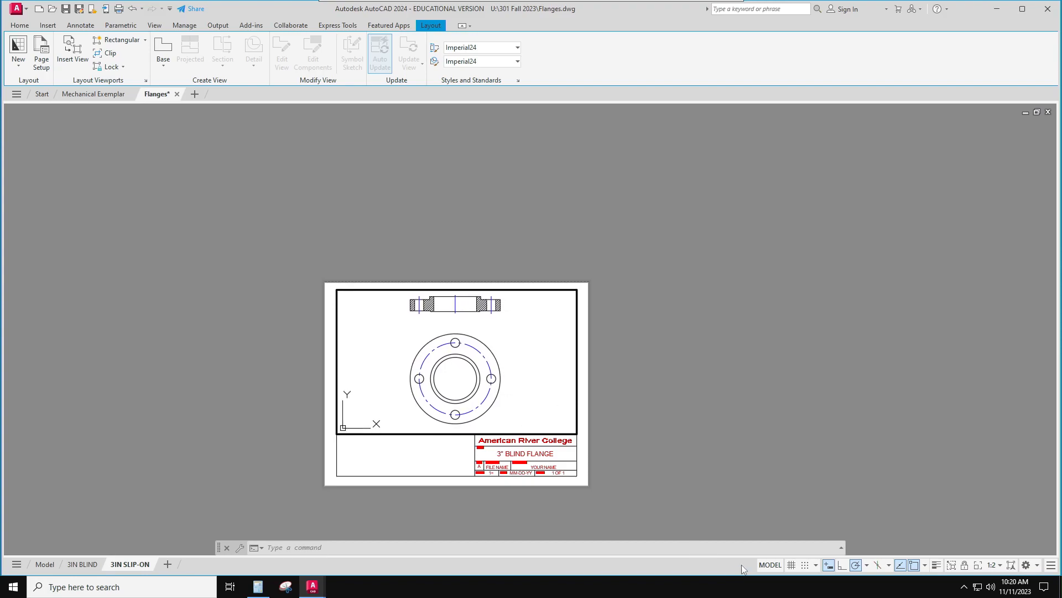
pyautogui.click(964, 565)
pyautogui.doubleClick(682, 459)
pyautogui.press('Escape')
pyautogui.press('Escape')
# - Replace BLIND with SLIP-ON in the title block so it reads 3" SLIP-ON FLANGE
pyautogui.click(528, 453)
pyautogui.doubleClick(526, 454)
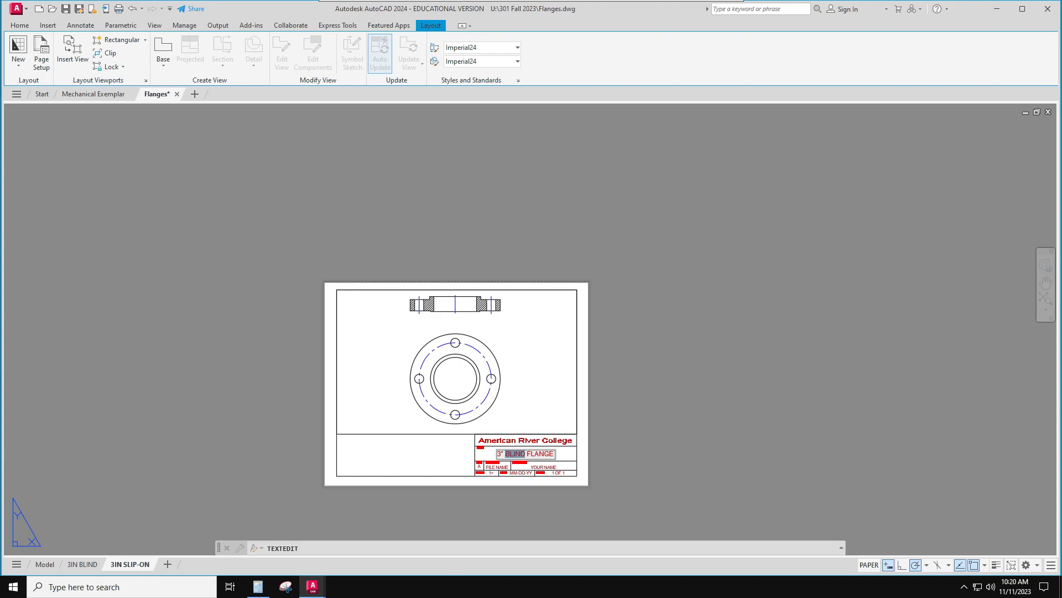
pyautogui.write('SLIP-ON')
pyautogui.click(622, 453)
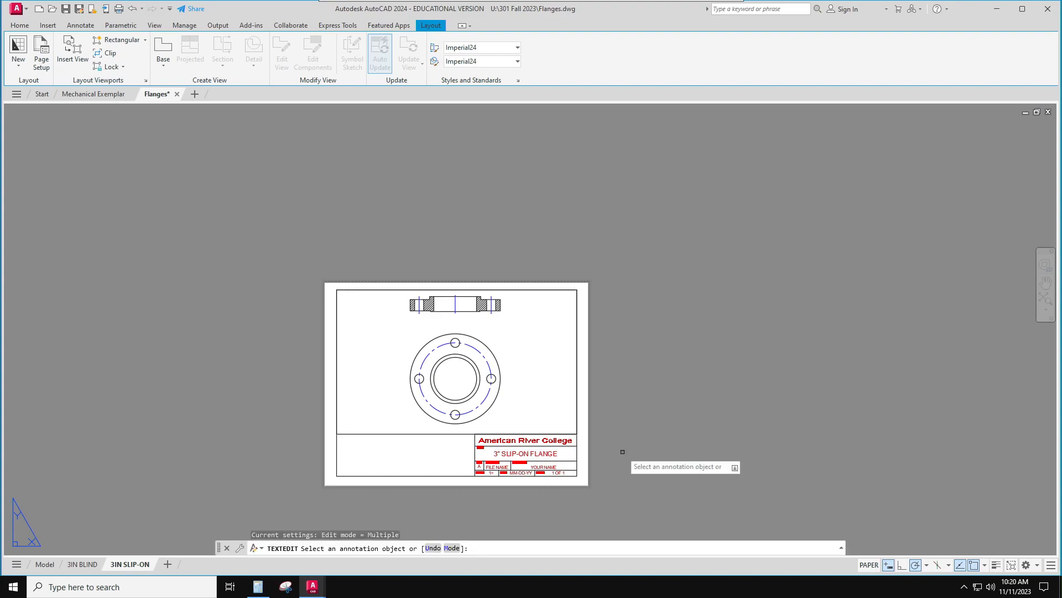
pyautogui.click(135, 565)
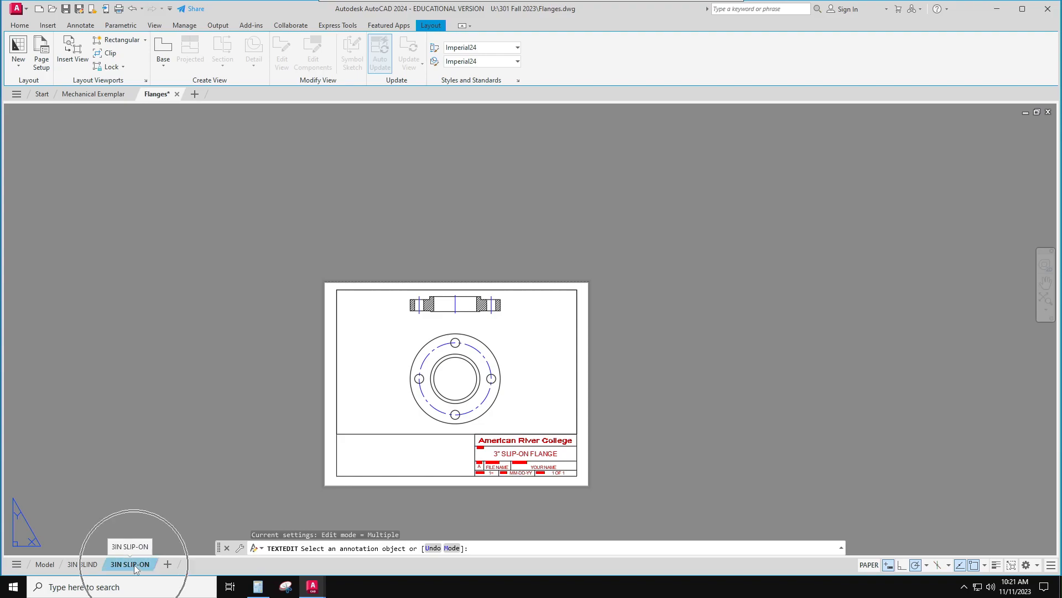
pyautogui.click(134, 566)
pyautogui.click(135, 565)
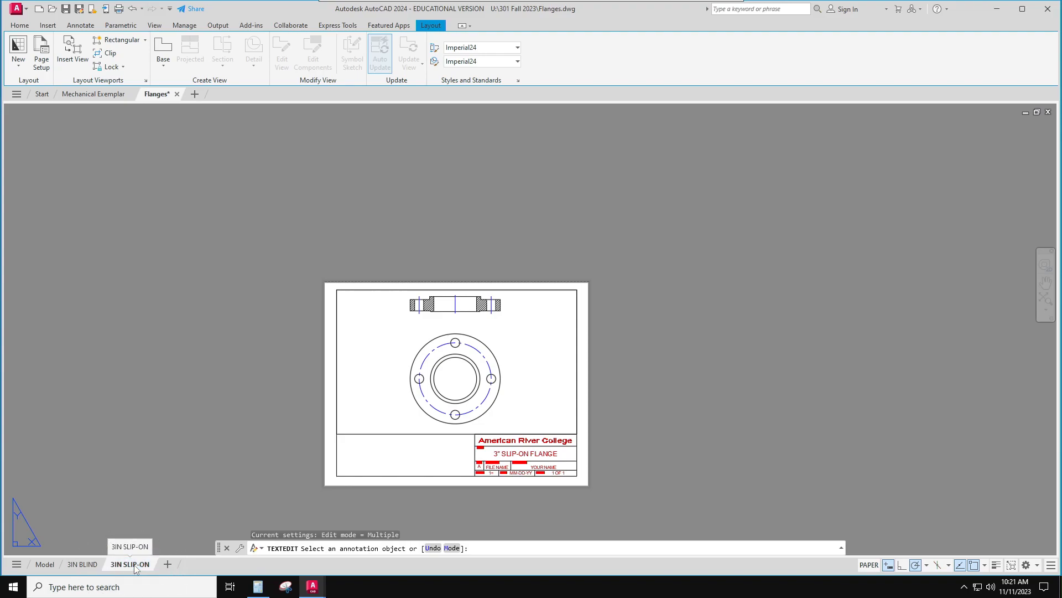
pyautogui.press('Escape')
pyautogui.press('Escape')
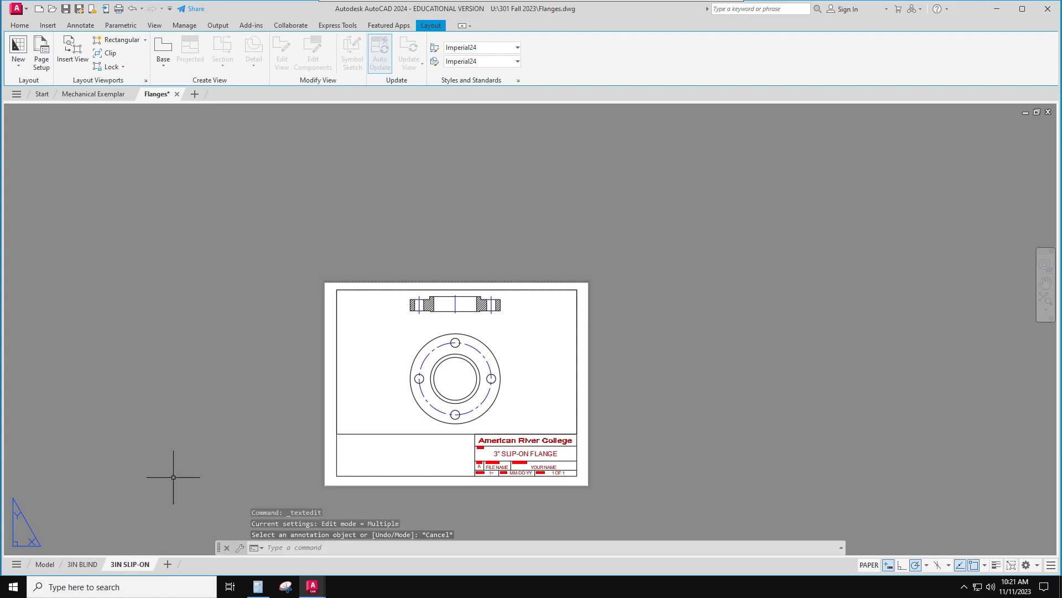
# - Create a copy of the 3IN SLIP-ON layout and place it at the end of the layouts
pyautogui.rightClick(136, 565)
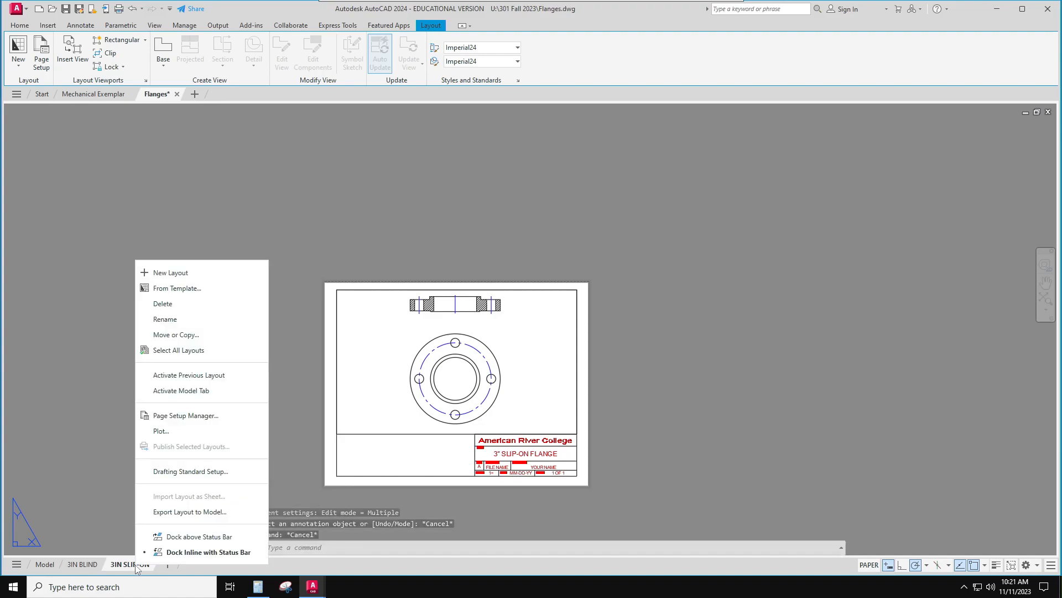
pyautogui.click(176, 334)
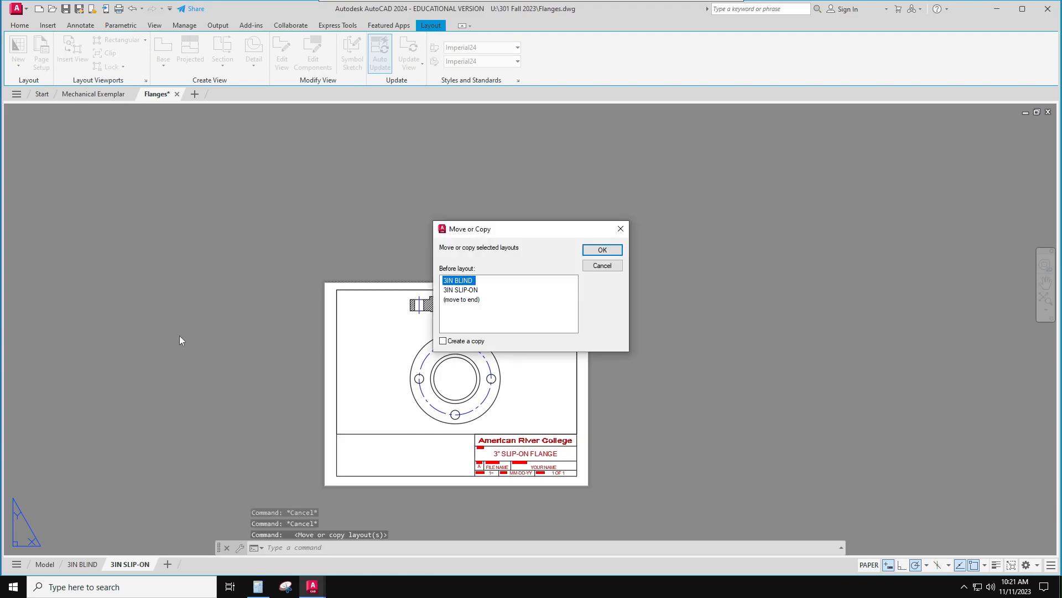
pyautogui.click(443, 341)
pyautogui.click(470, 299)
pyautogui.click(602, 250)
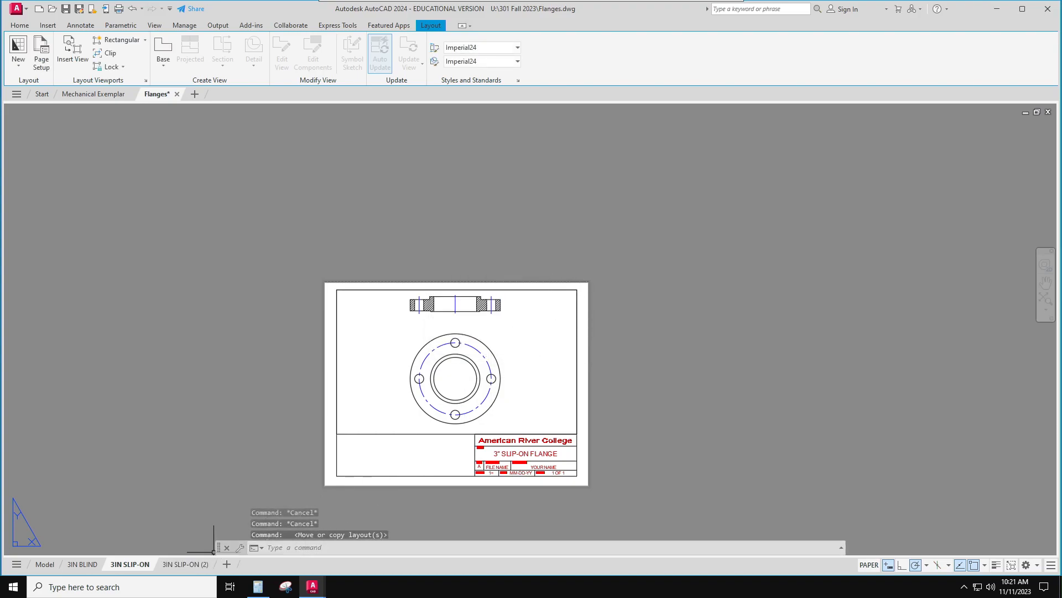
# - Rename the copied slip-on layout as 3IN LAP JOINT
pyautogui.moveTo(190, 570)
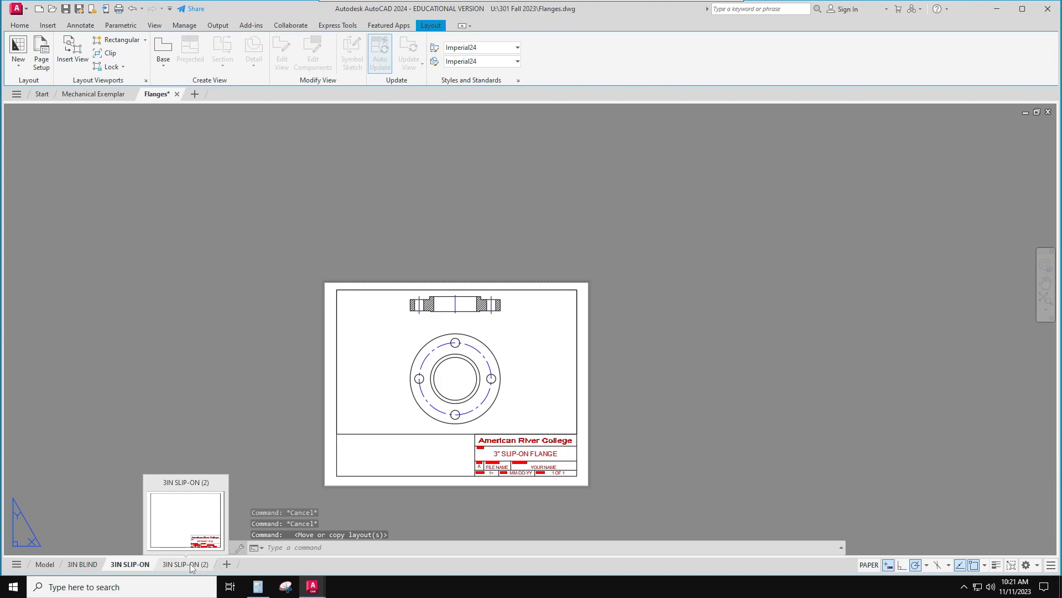
pyautogui.click(190, 564)
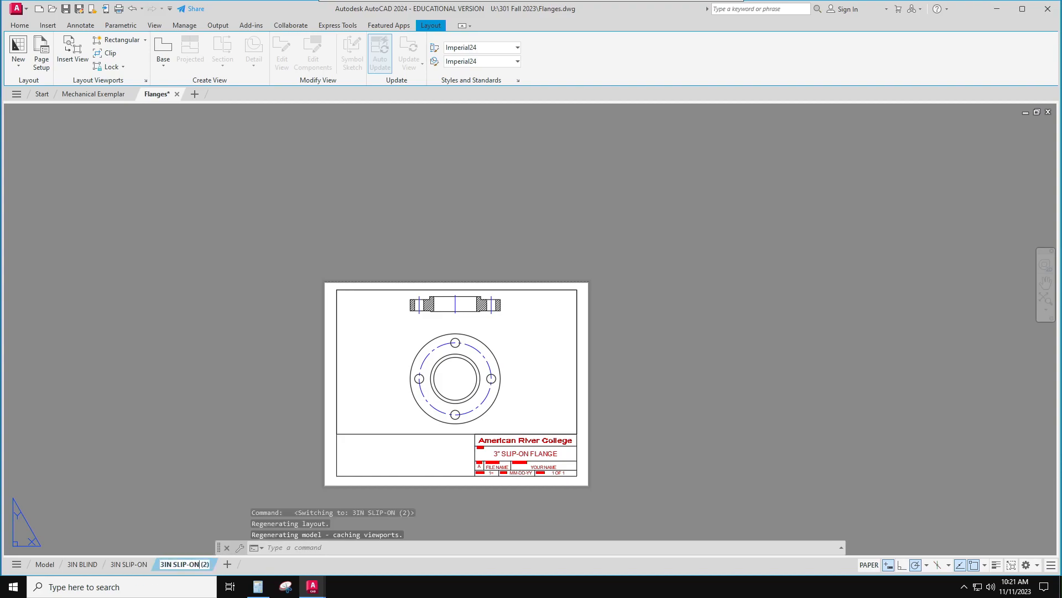
pyautogui.moveTo(198, 564); pyautogui.dragTo(176, 564)
pyautogui.write('LAP JOINT')
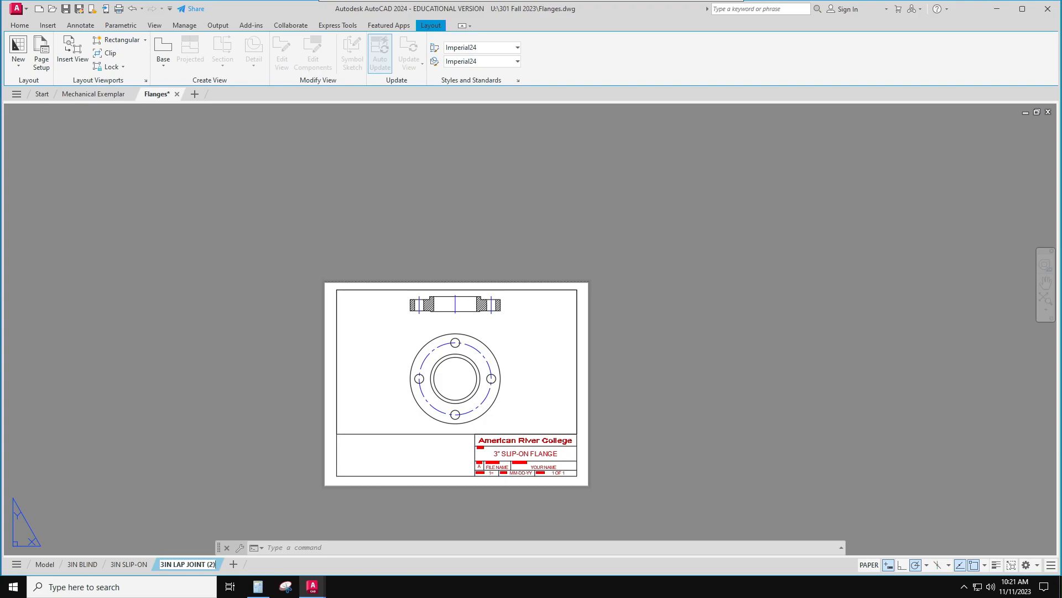
pyautogui.press('BackSpace')
pyautogui.press('BackSpace')
pyautogui.press('BackSpace')
pyautogui.press('Return')
pyautogui.click(236, 431)
pyautogui.press('Escape')
pyautogui.press('Escape')
pyautogui.press('Escape')
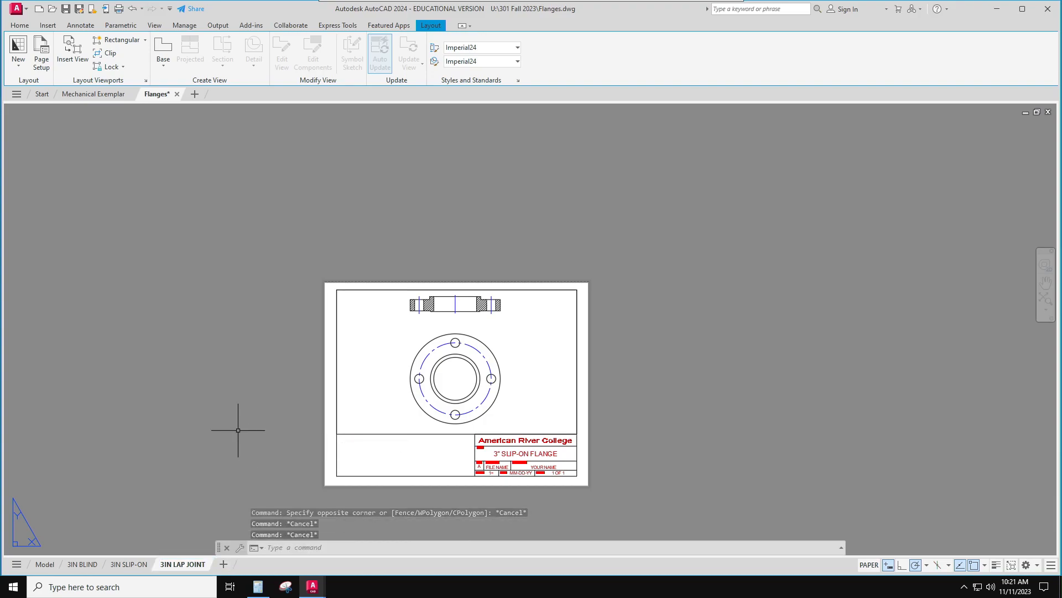
# - Unlock the 3IN LAP JOINT viewport, centre the lap joint flange views in it, lock it again and return to paper space
pyautogui.click(869, 565)
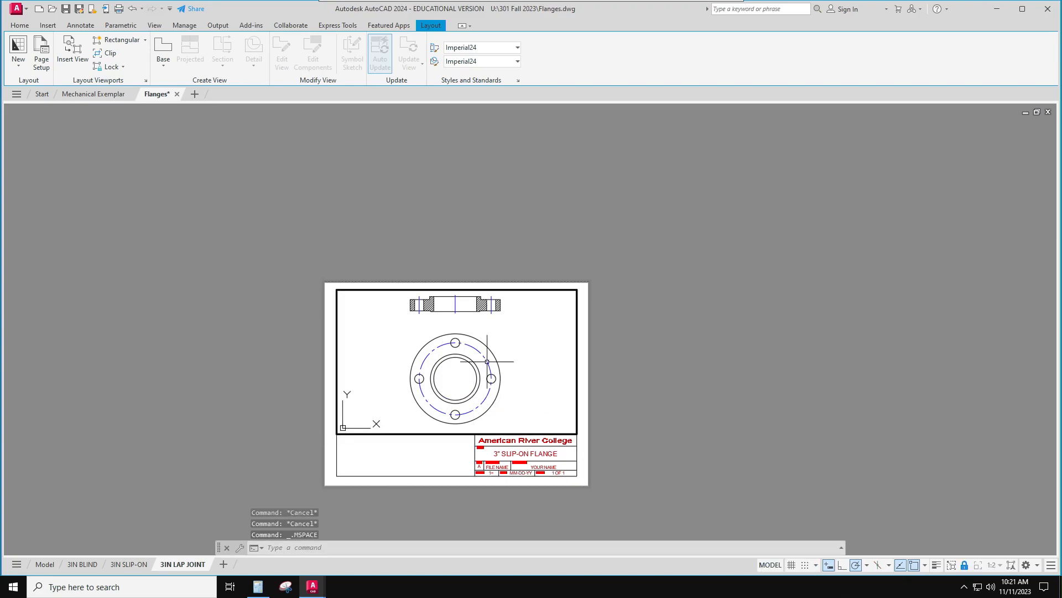
pyautogui.click(966, 567)
pyautogui.moveTo(405, 398); pyautogui.dragTo(610, 400, button='middle')
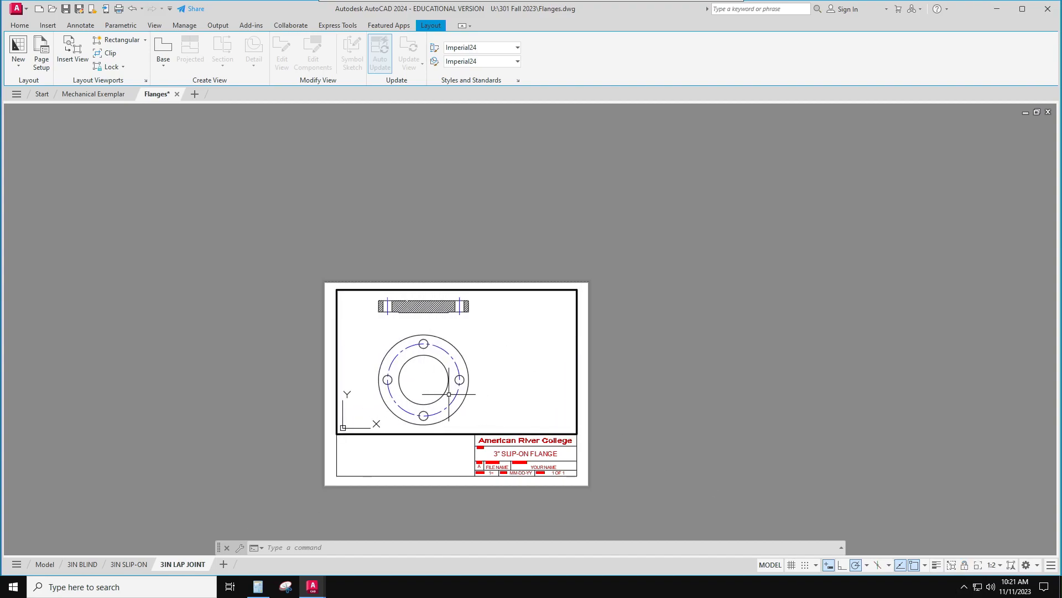
pyautogui.moveTo(381, 395); pyautogui.dragTo(445, 395, button='middle')
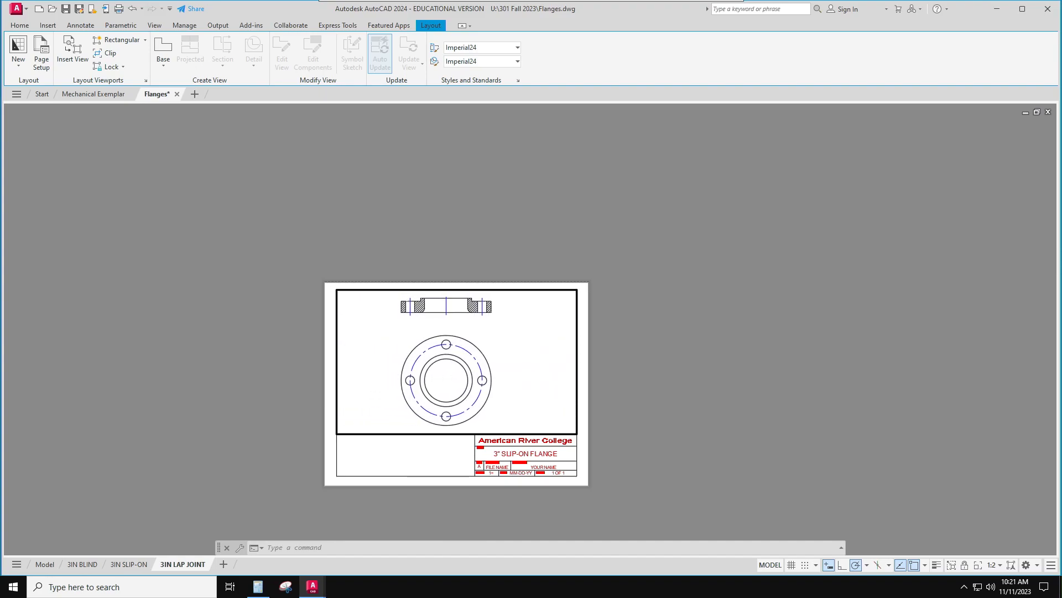
pyautogui.click(964, 564)
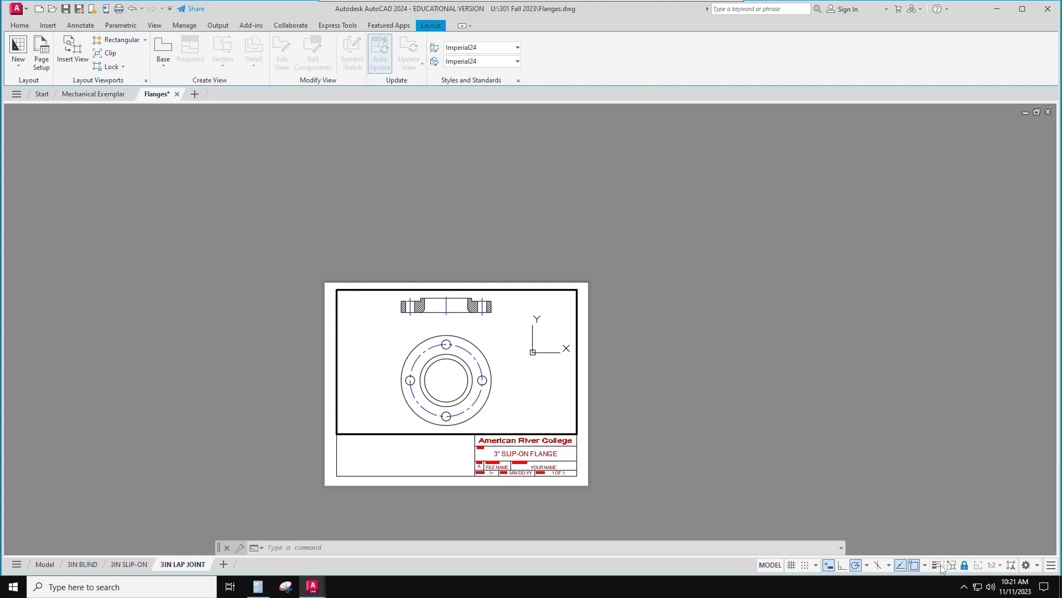
pyautogui.click(771, 565)
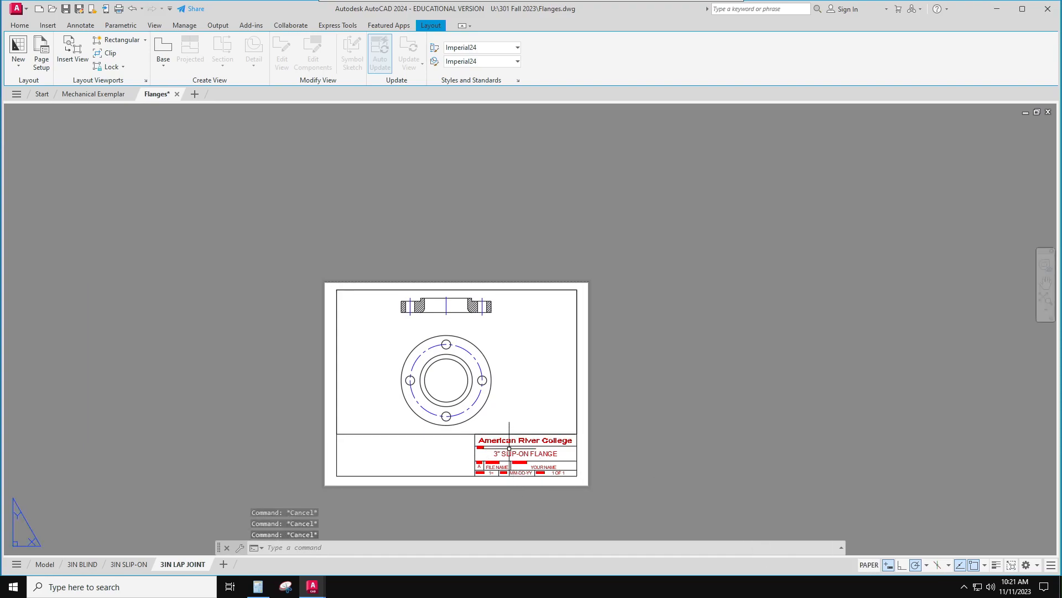
# - Change the title block text to 3" LAP JOINT FLANGE and save the drawing
pyautogui.doubleClick(509, 453)
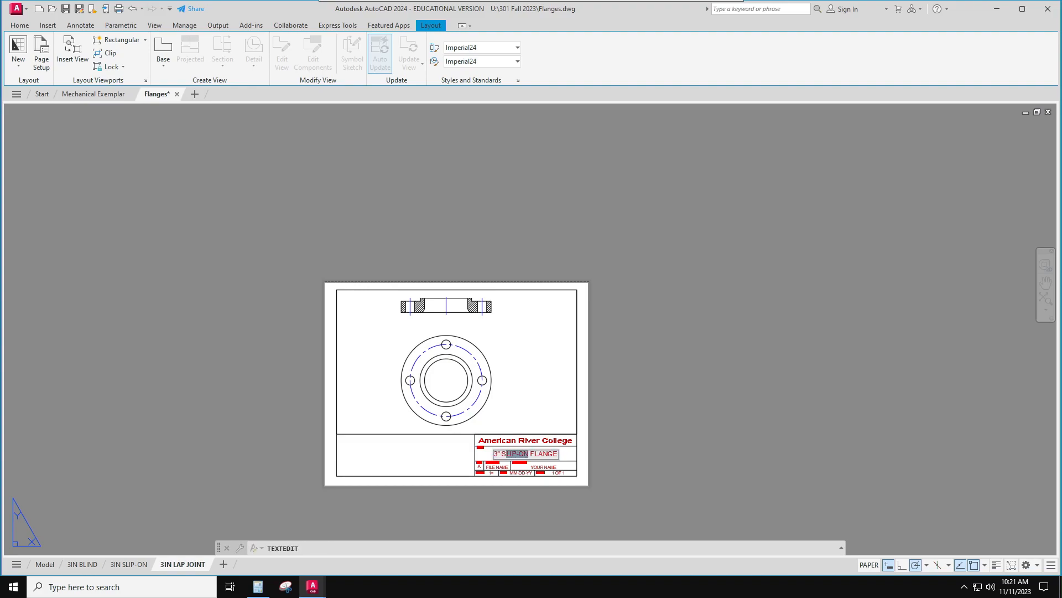
pyautogui.write('LAP JOIN')
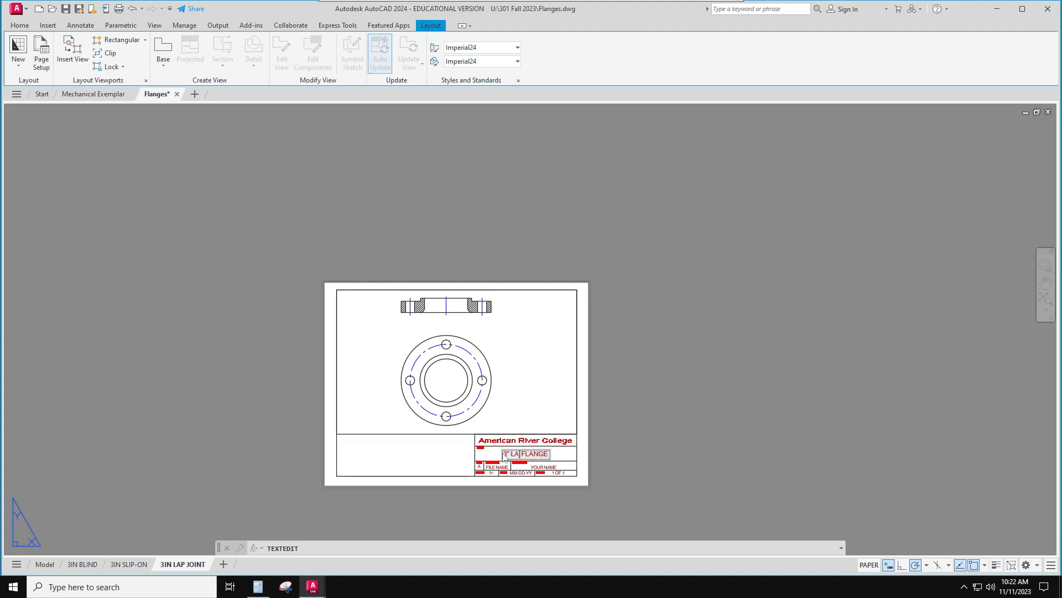
pyautogui.write('T')
pyautogui.click(624, 436)
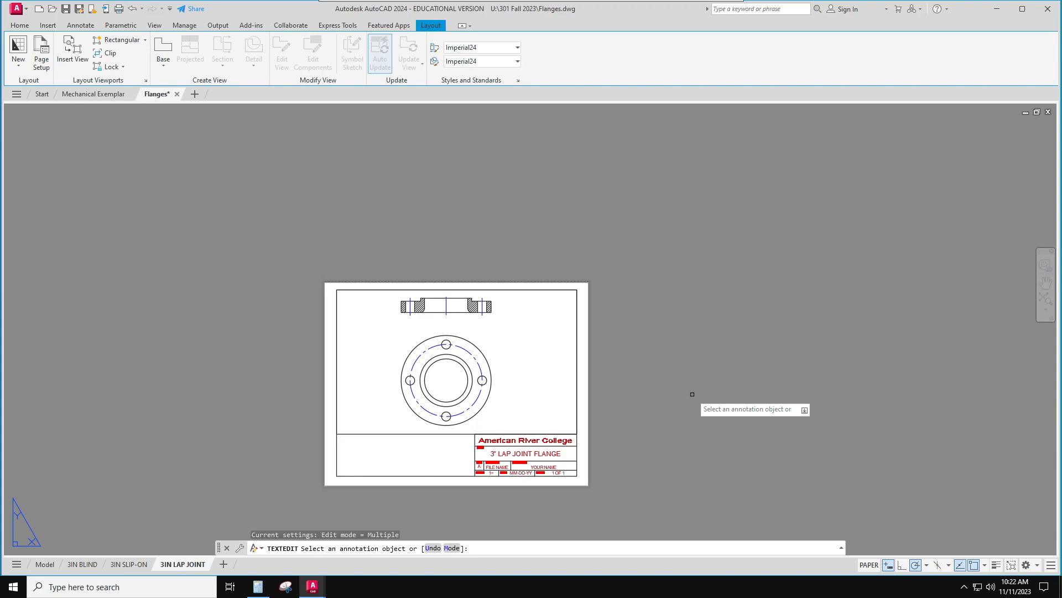
pyautogui.press('Escape')
pyautogui.press('Escape')
pyautogui.press('Escape')
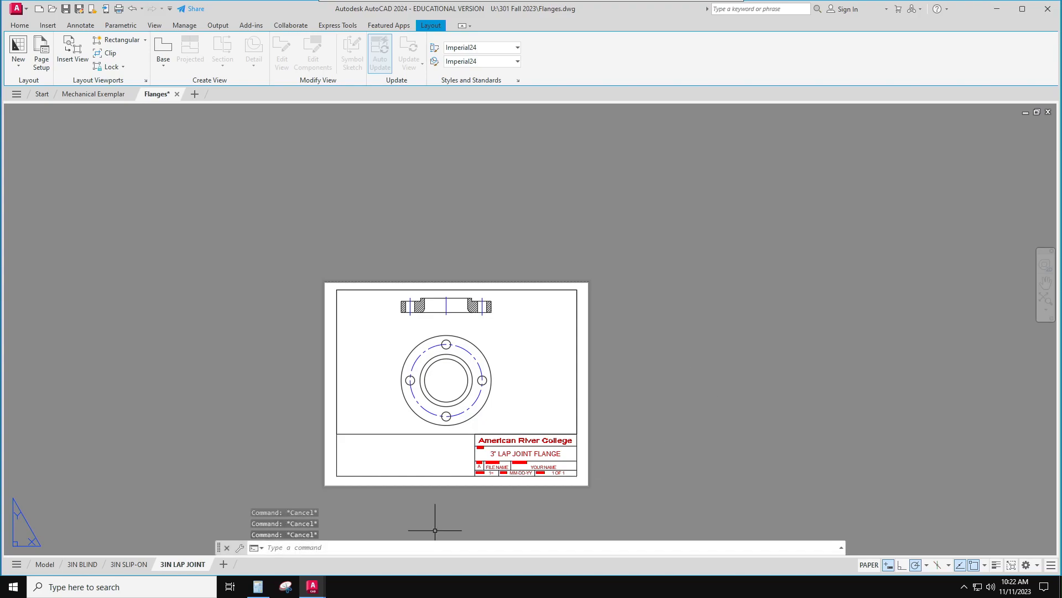
pyautogui.moveTo(83, 566)
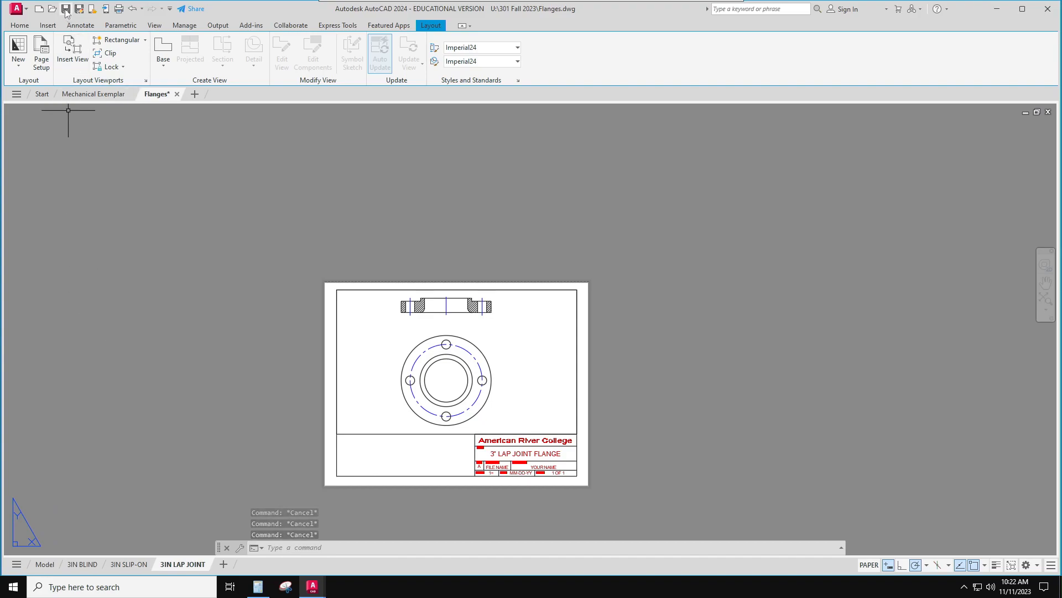
pyautogui.hotkey('ctrl', 's')
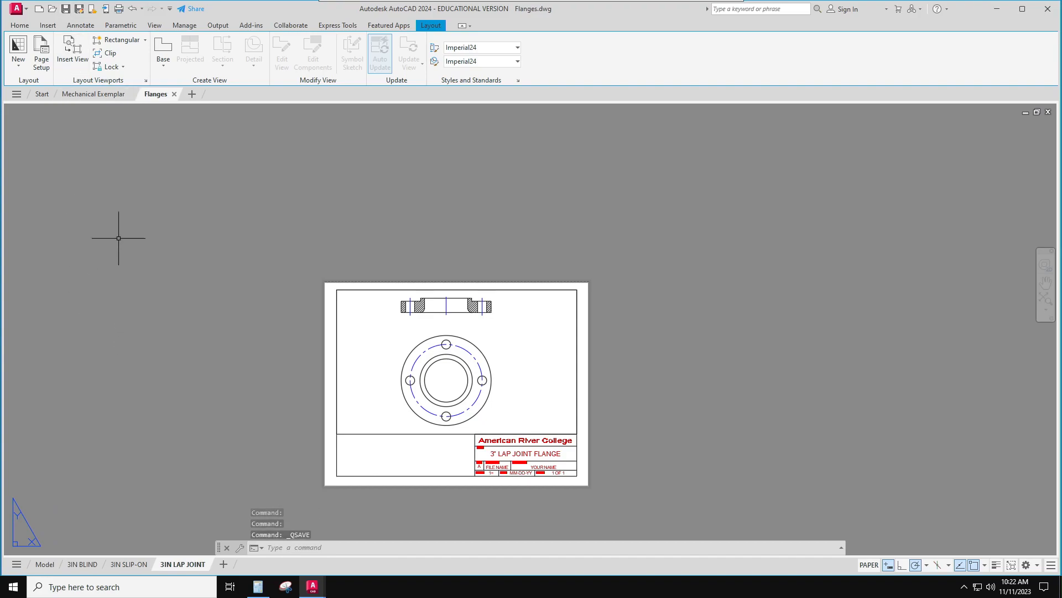
# - Go to the 3IN BLIND layout and make Dim-Text the current layer
pyautogui.click(83, 564)
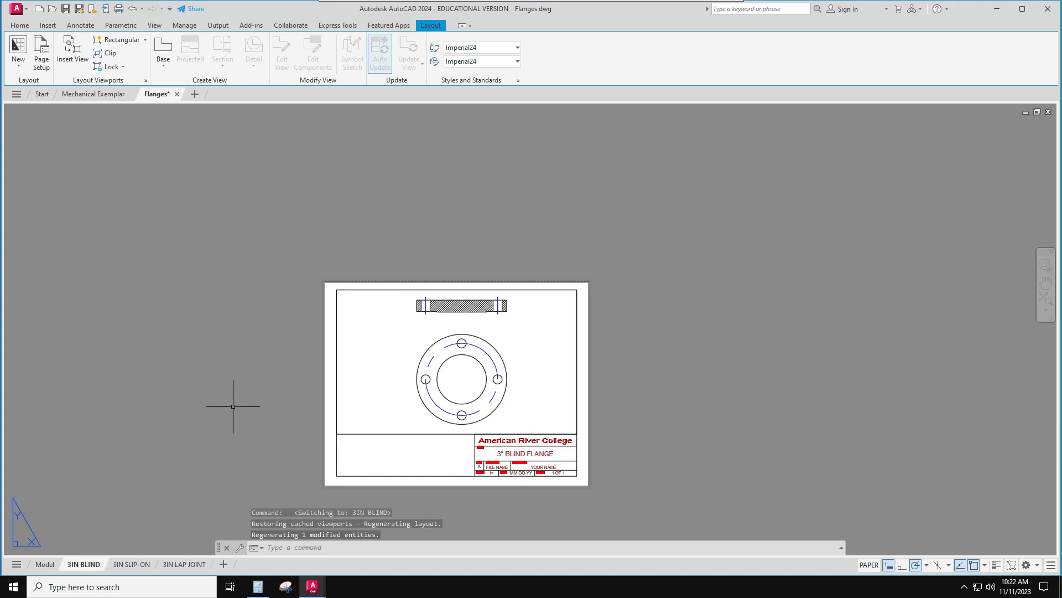
pyautogui.click(20, 25)
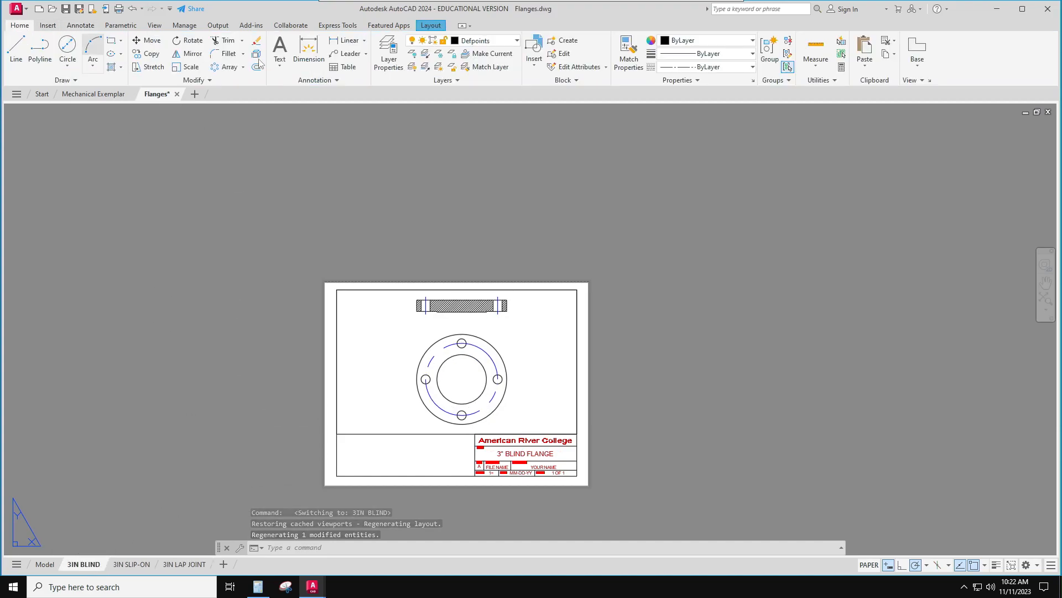
pyautogui.click(485, 44)
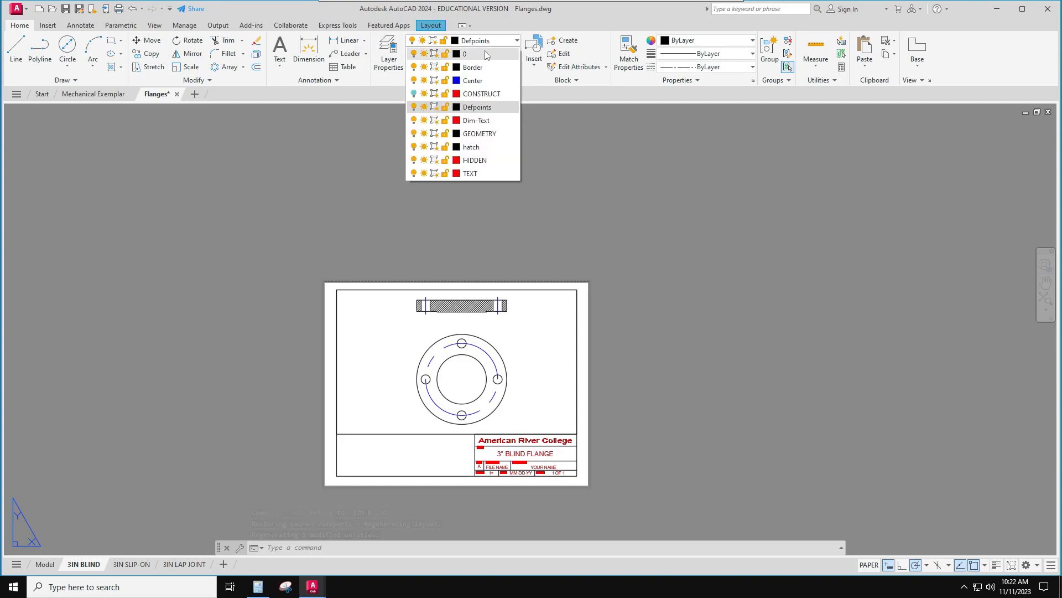
pyautogui.click(475, 122)
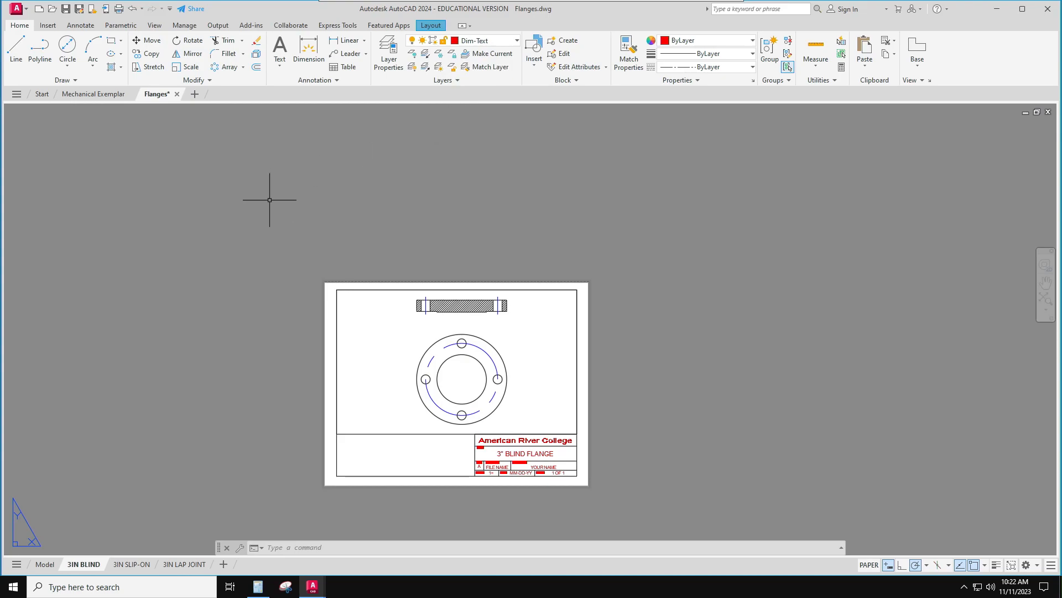
# - Add a diameter dimension to the blind flange's outer circle, placing its text outside the flange at the lower left
pyautogui.click(365, 46)
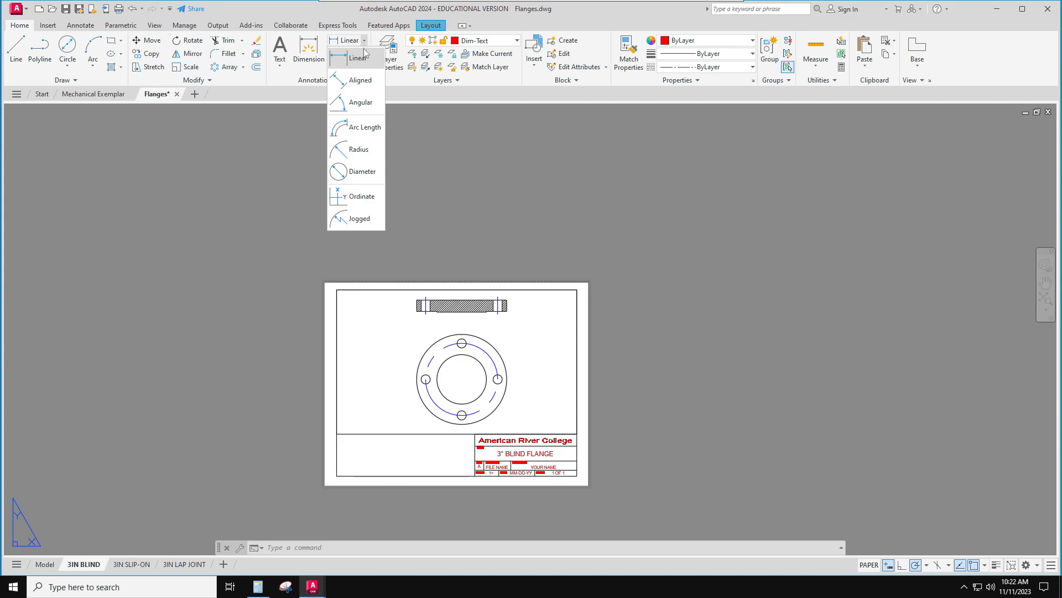
pyautogui.click(352, 172)
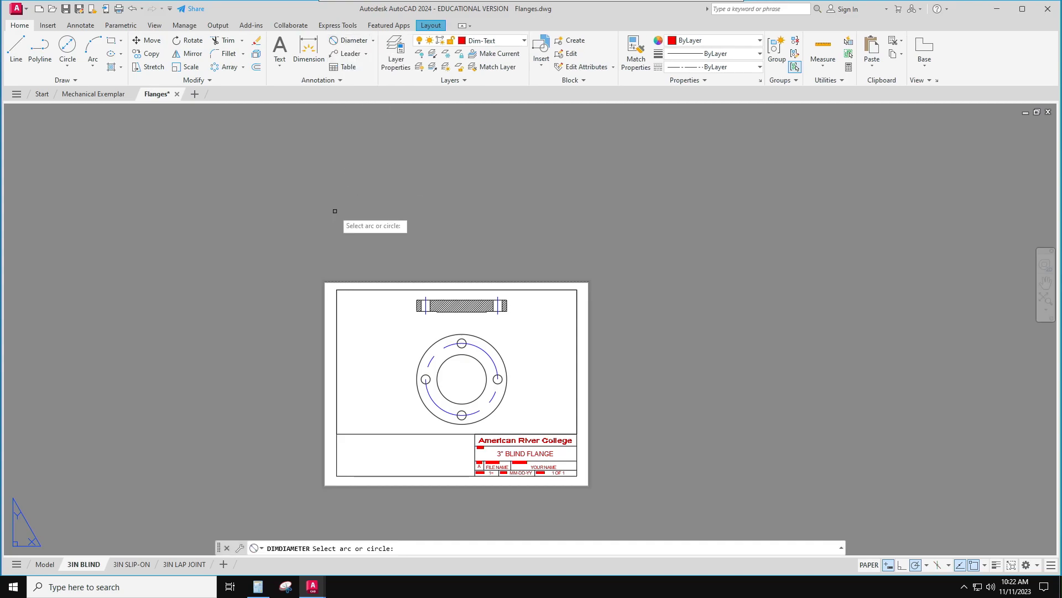
pyautogui.click(426, 405)
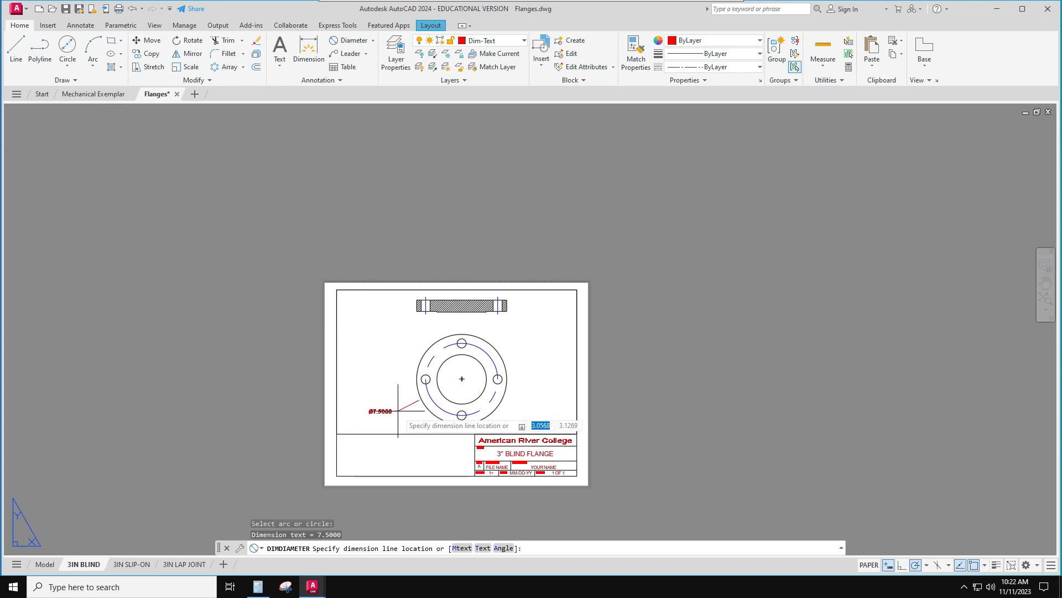
pyautogui.click(398, 411)
pyautogui.press('Escape')
pyautogui.press('Escape')
pyautogui.scroll(4, 386, 420)
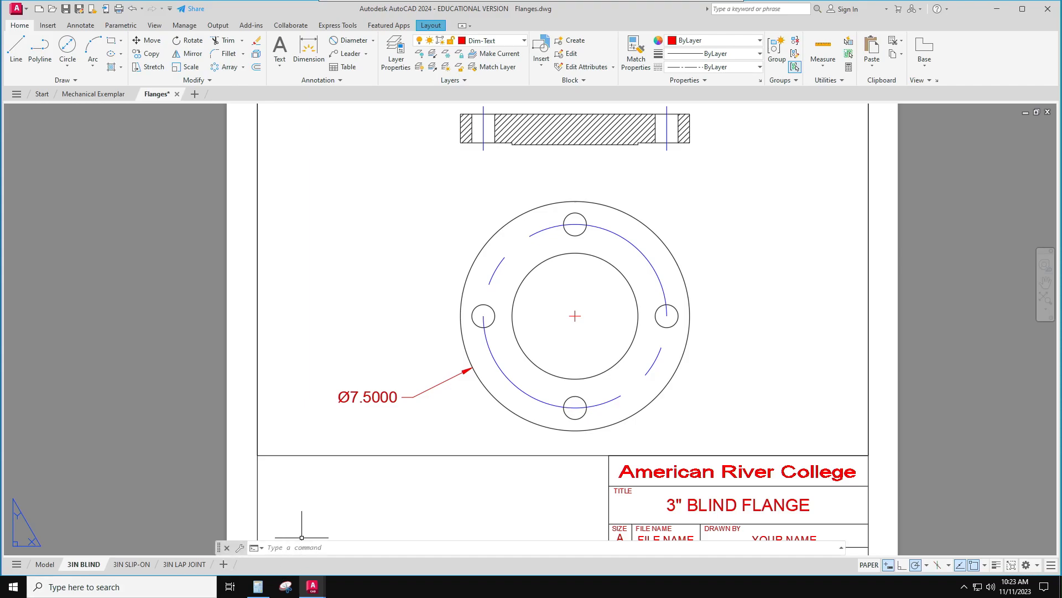
# - Make MECH XX NONE the current dimension style
pyautogui.moveTo(312, 587)
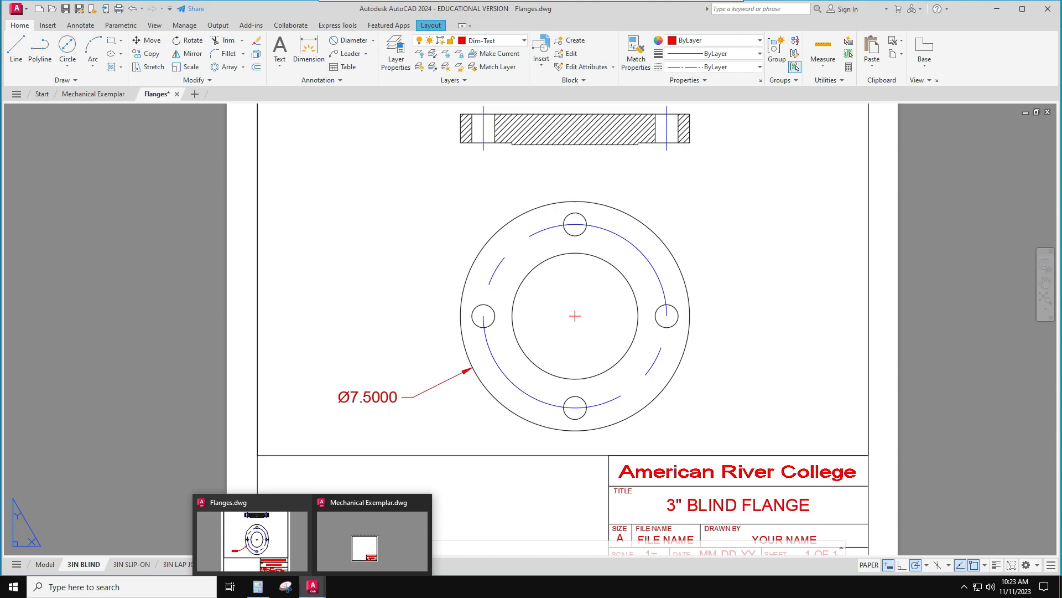
pyautogui.press('Escape')
pyautogui.press('Escape')
pyautogui.press('Escape')
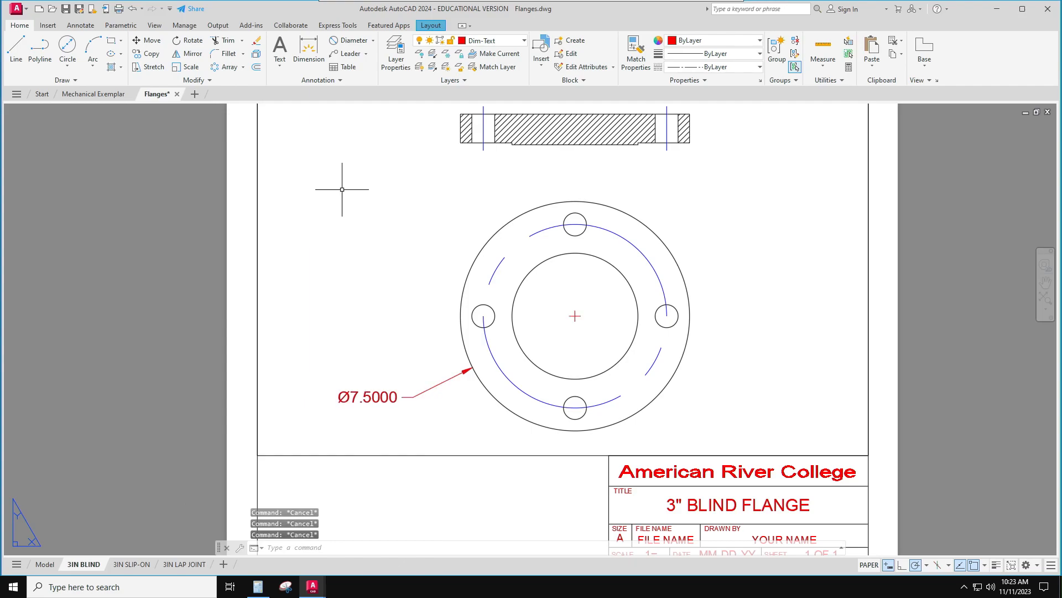
pyautogui.click(340, 80)
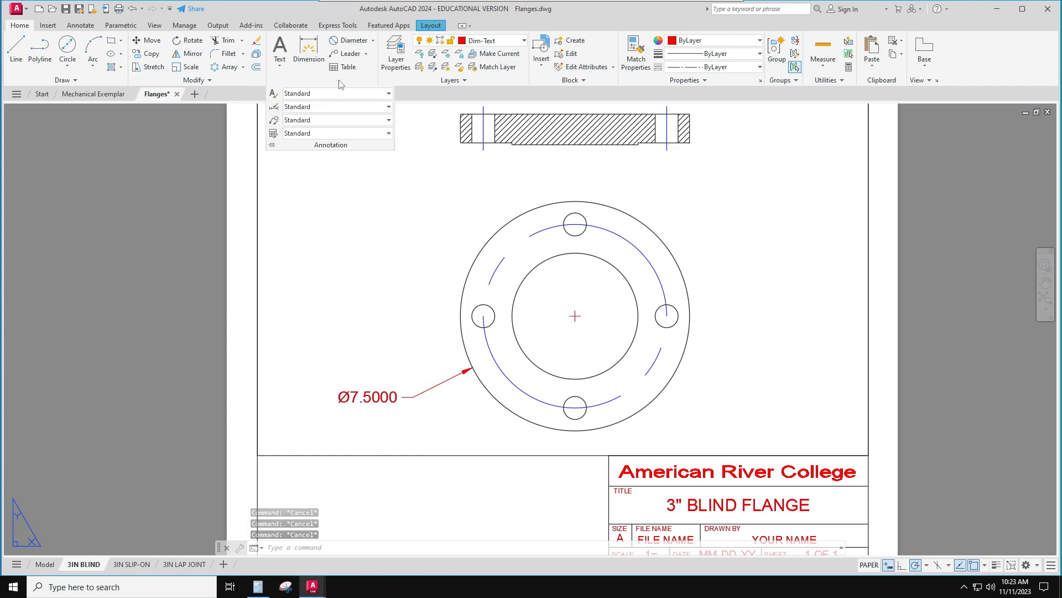
pyautogui.click(327, 108)
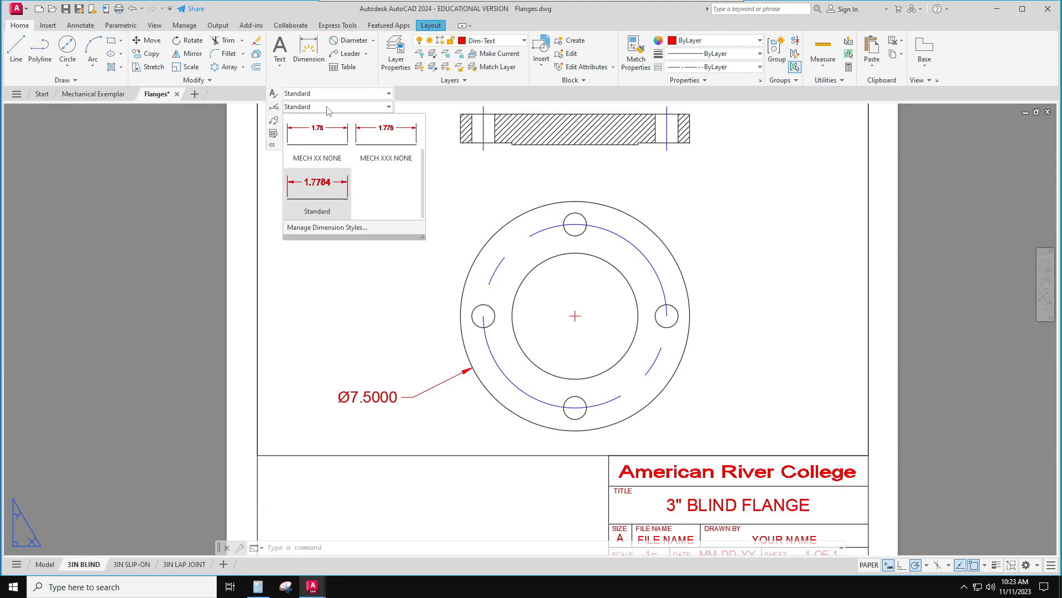
pyautogui.click(324, 142)
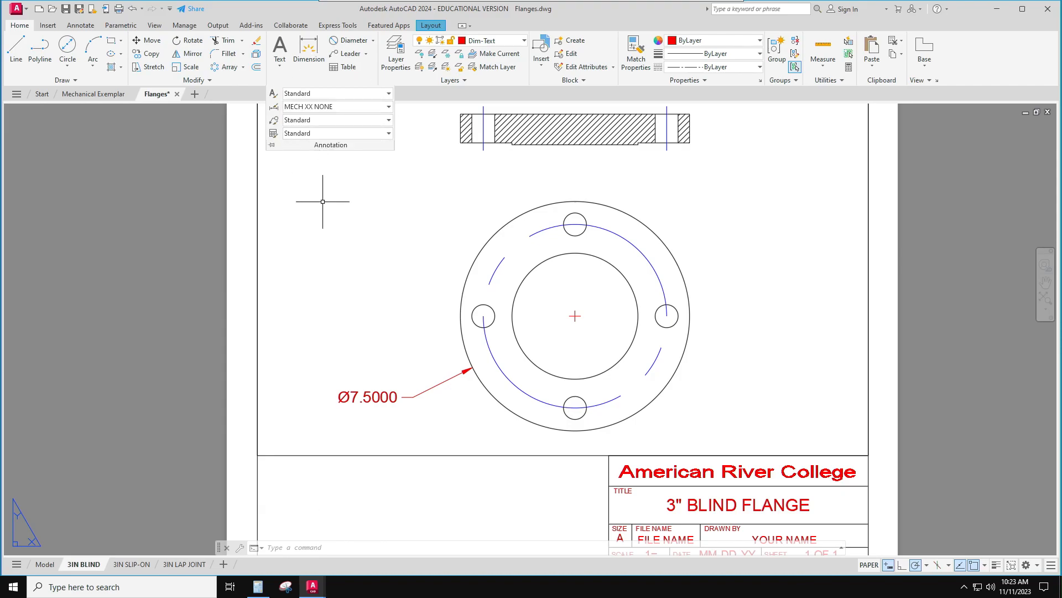
pyautogui.click(329, 268)
pyautogui.press('Escape')
pyautogui.press('Escape')
pyautogui.press('Escape')
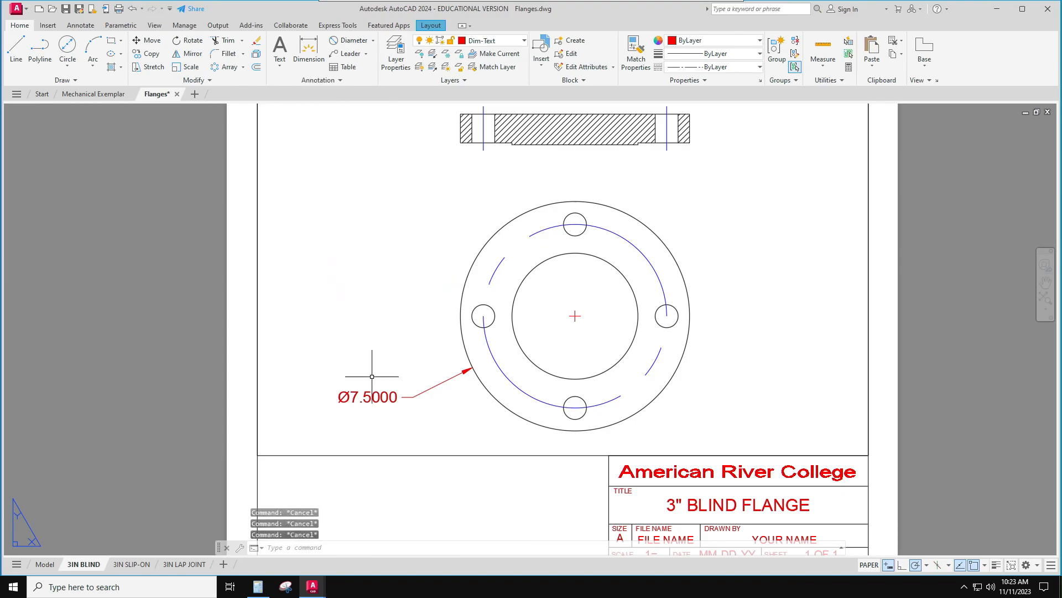
# - Change the outer circle's diameter dimension to the MECH XX NONE style and clear the selection
pyautogui.click(376, 392)
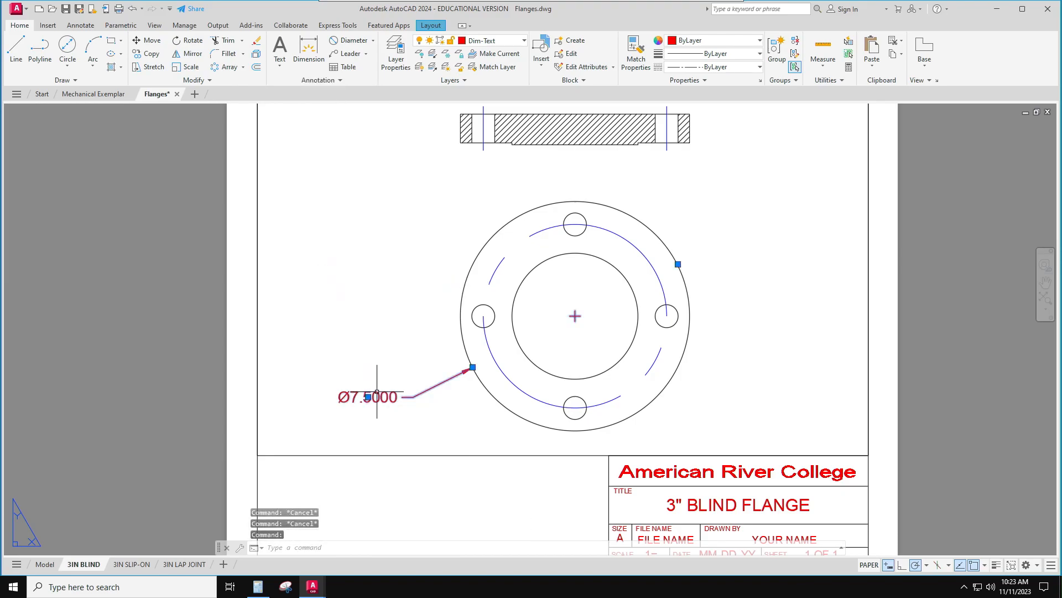
pyautogui.click(340, 81)
pyautogui.click(335, 106)
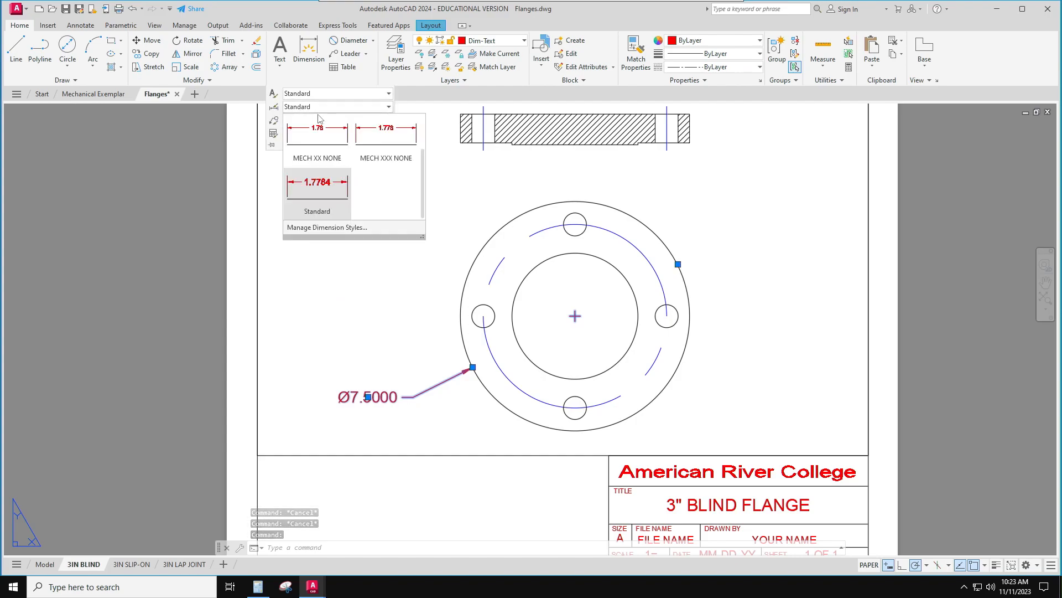
pyautogui.click(317, 138)
pyautogui.click(332, 284)
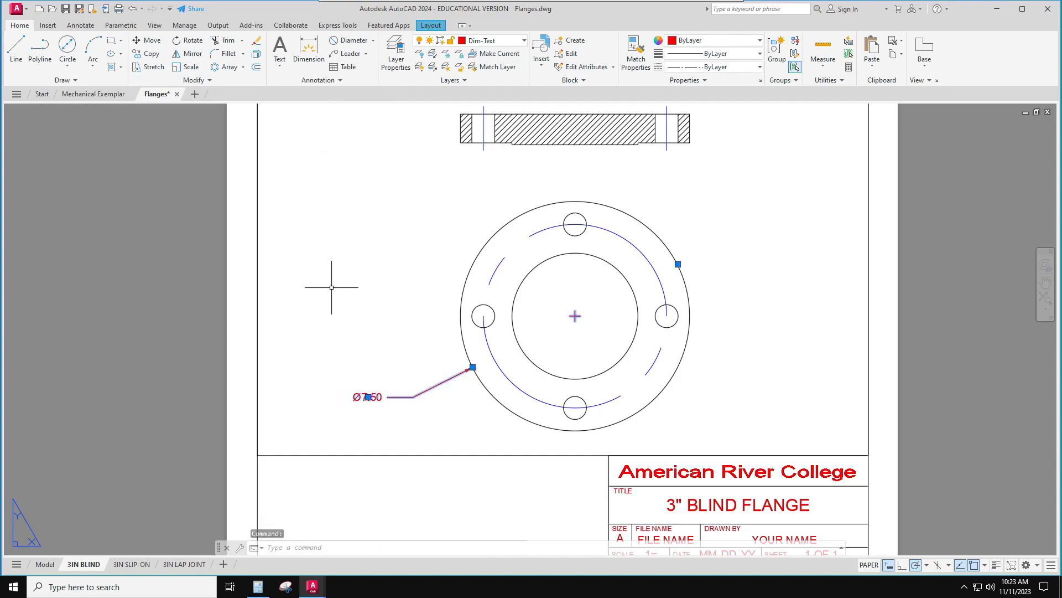
pyautogui.press('Escape')
pyautogui.press('Escape')
pyautogui.press('Escape')
pyautogui.press('Escape')
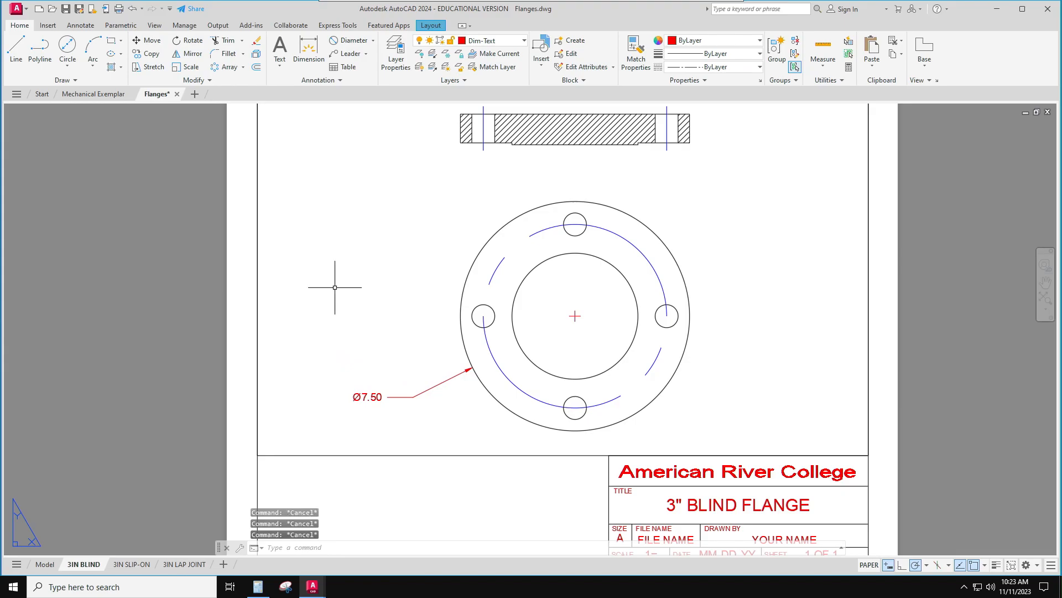
# - Add a diameter dimension to the bolt circle, placing its text outside the flange at the upper left
pyautogui.click(350, 40)
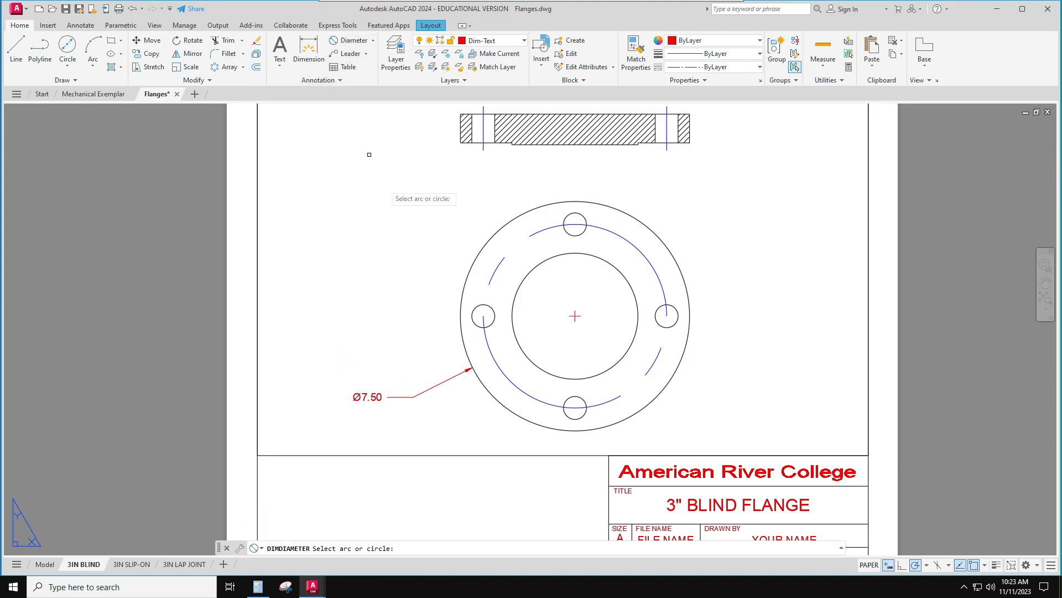
pyautogui.click(491, 279)
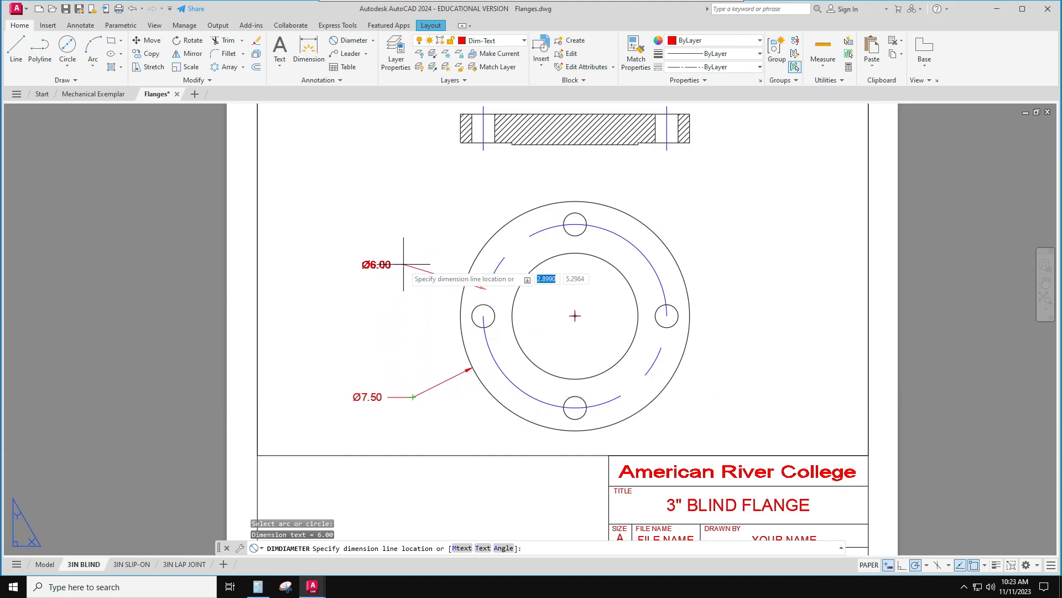
pyautogui.click(412, 236)
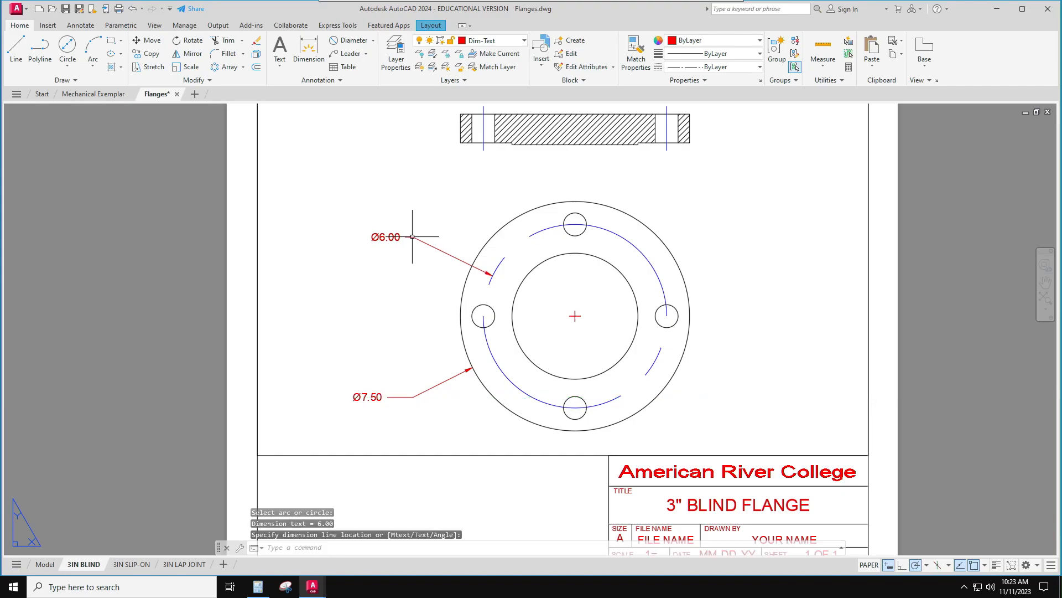
# - Add a diameter dimension to the left bolt hole, aligning its text below the bolt circle dimension
pyautogui.click(349, 41)
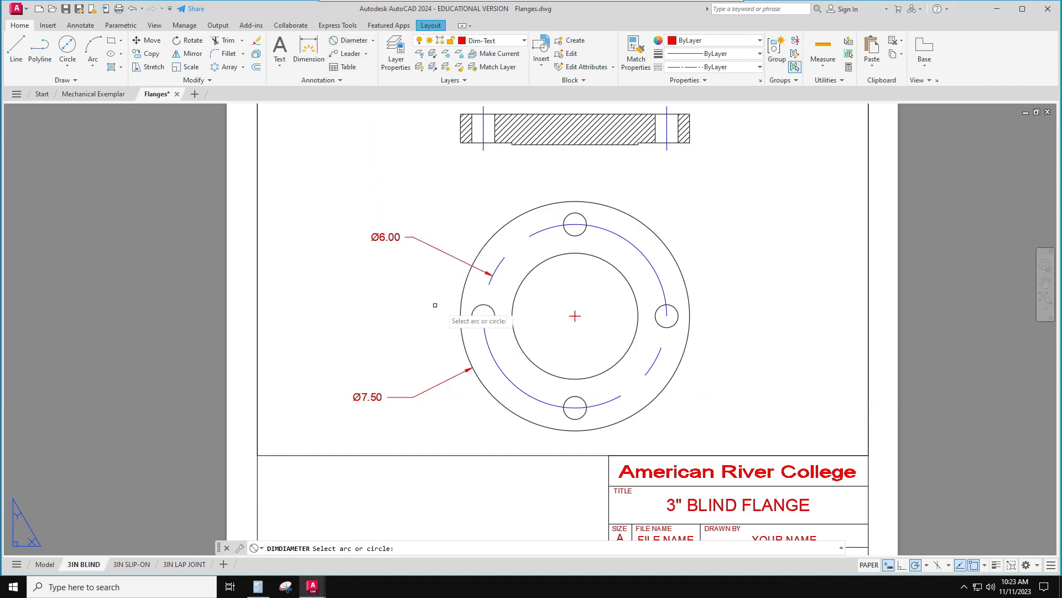
pyautogui.click(472, 315)
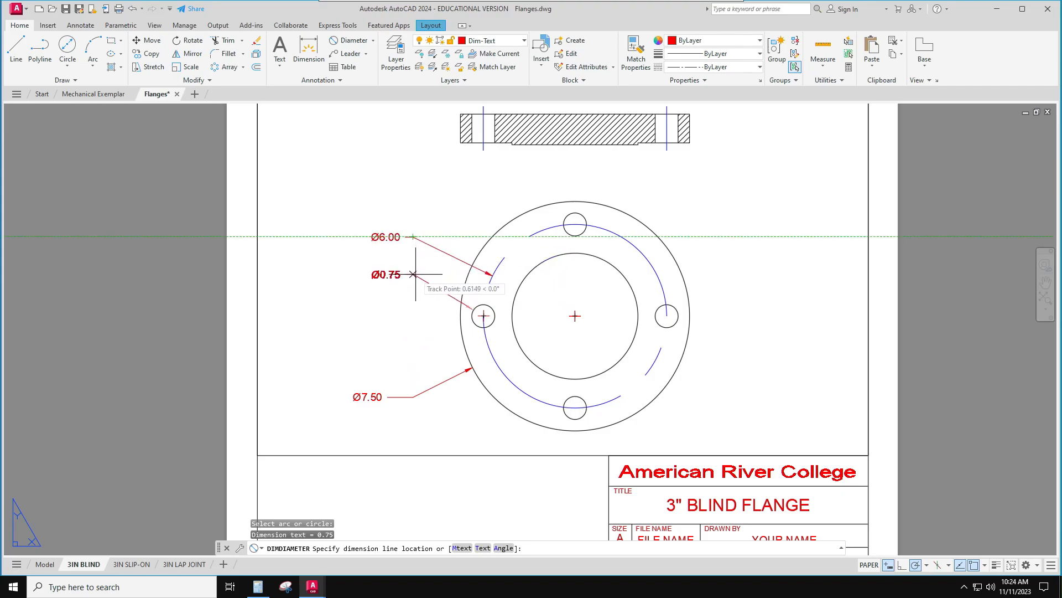
pyautogui.click(414, 274)
pyautogui.click(416, 274)
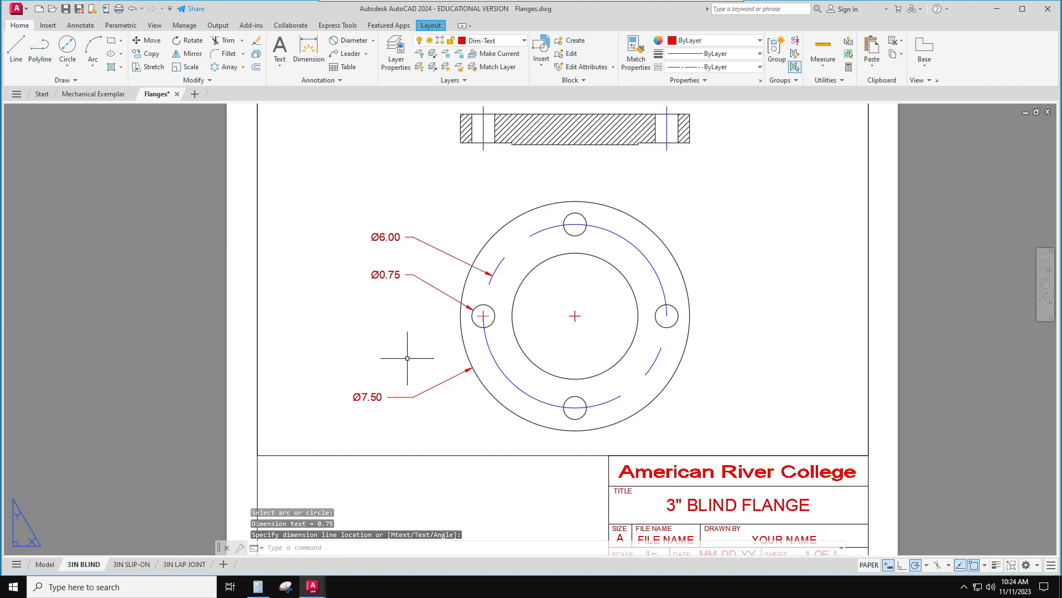
pyautogui.press('Escape')
pyautogui.press('Escape')
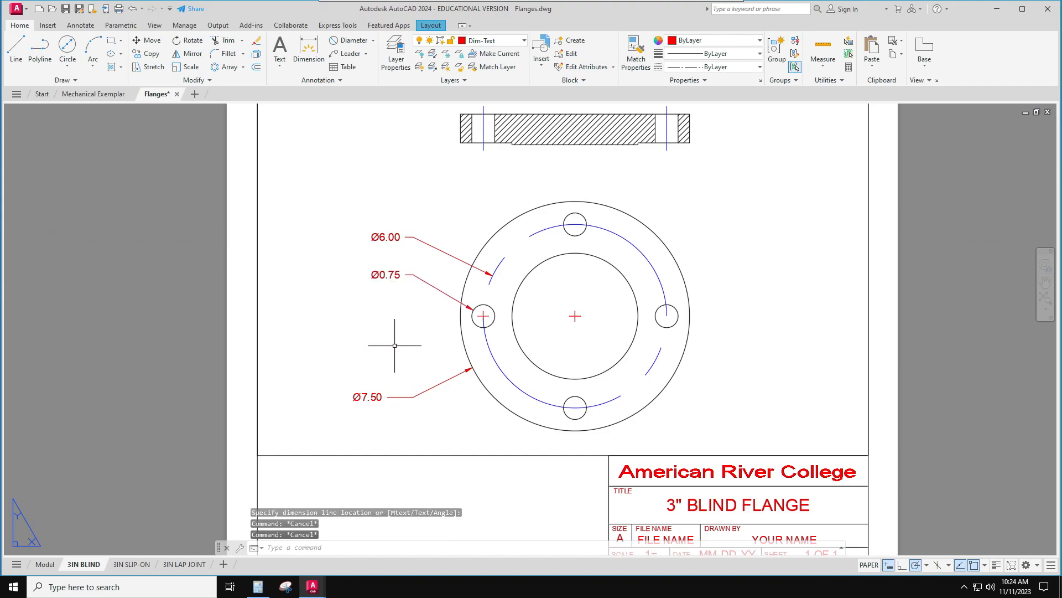
# - Add a vertical linear dimension for the flange thickness at the right end of the section view, excluding the raised face
pyautogui.click(569, 256)
pyautogui.moveTo(568, 257); pyautogui.dragTo(517, 311, button='middle')
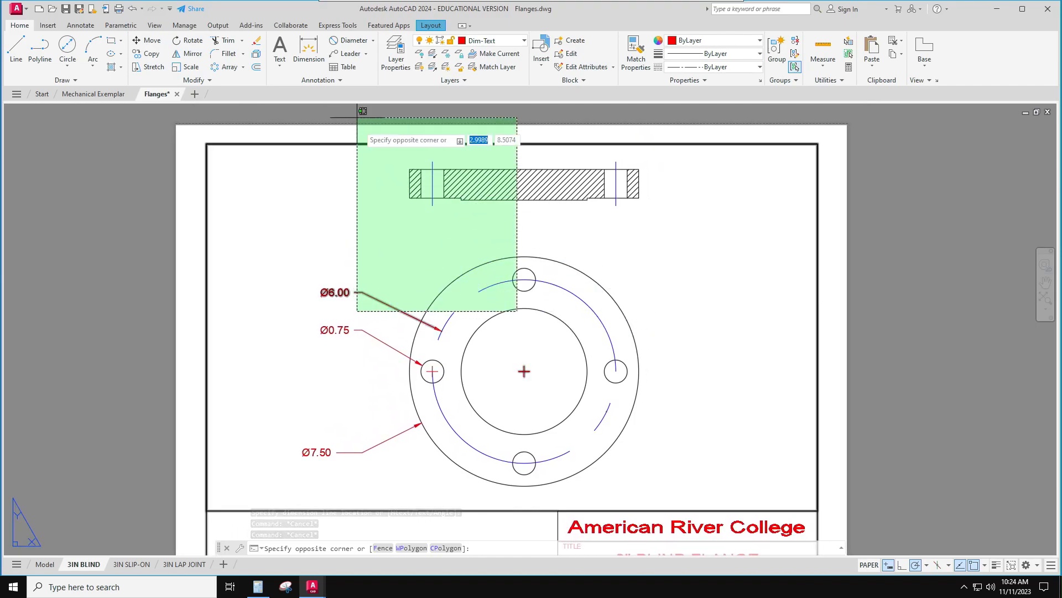
pyautogui.press('Escape')
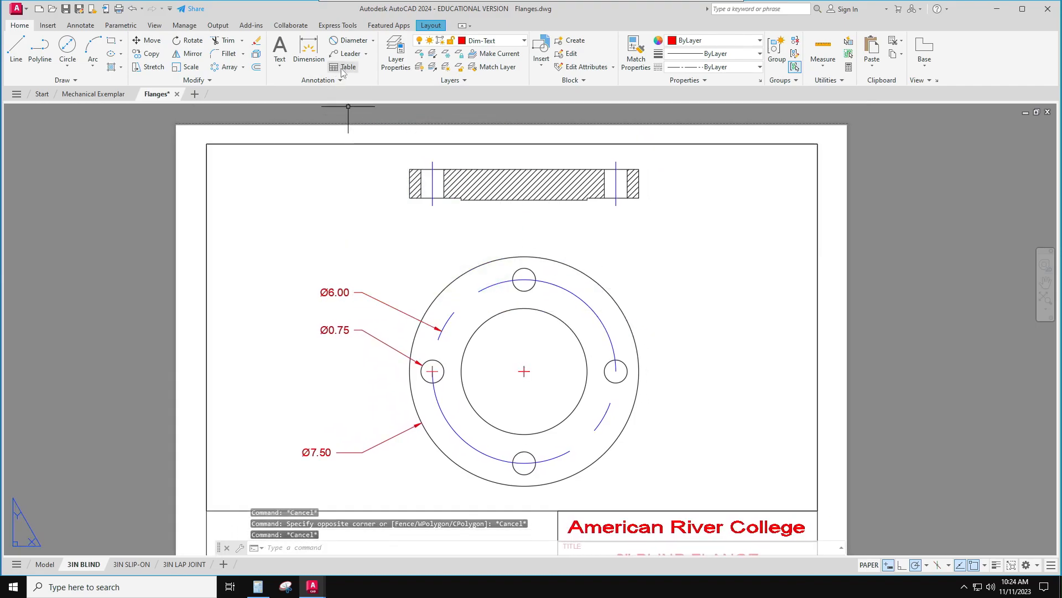
pyautogui.click(373, 40)
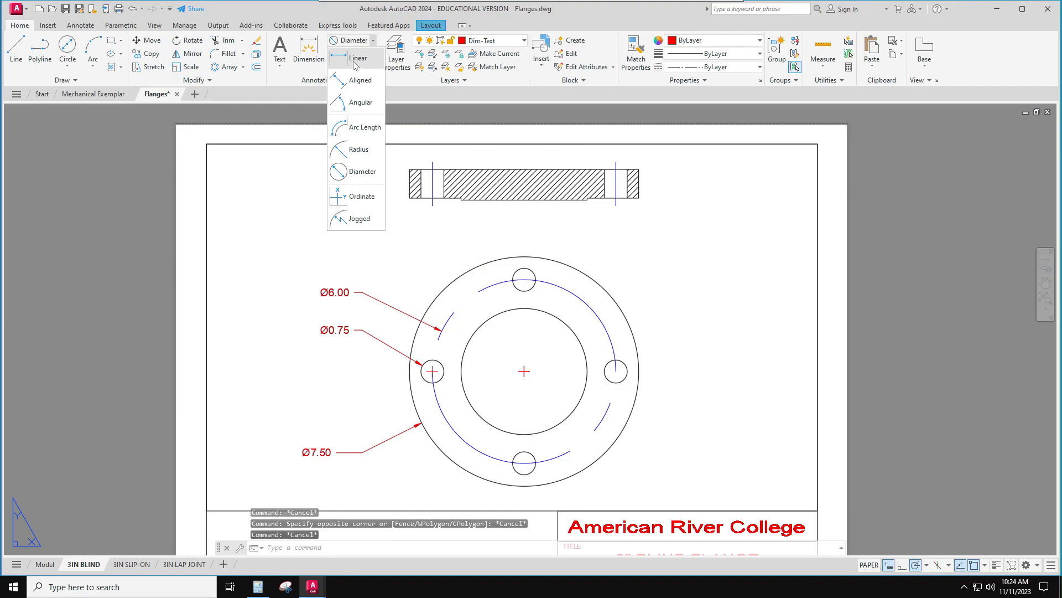
pyautogui.click(356, 61)
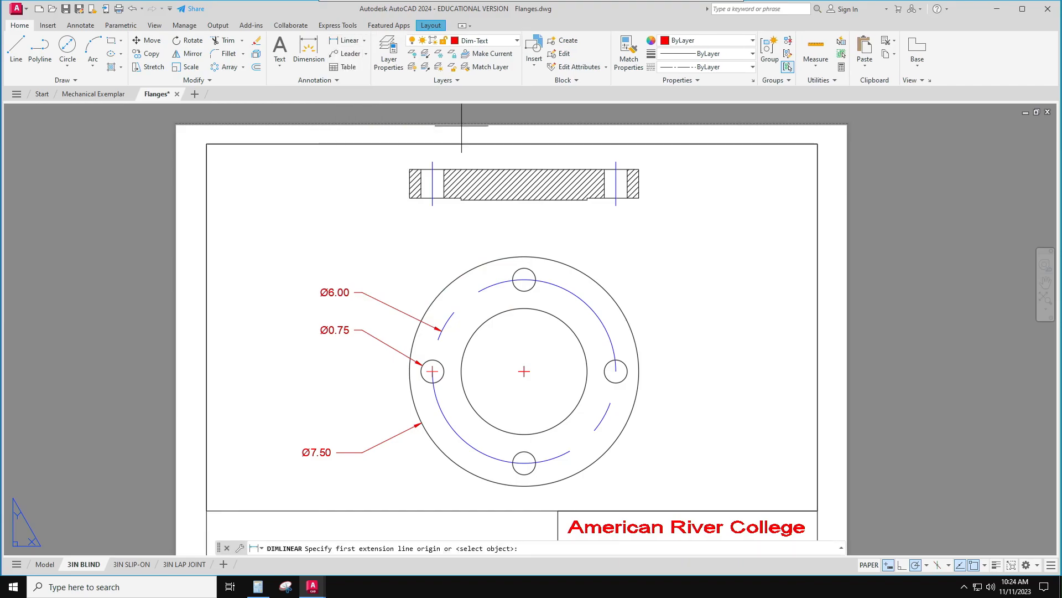
pyautogui.click(639, 169)
pyautogui.click(639, 198)
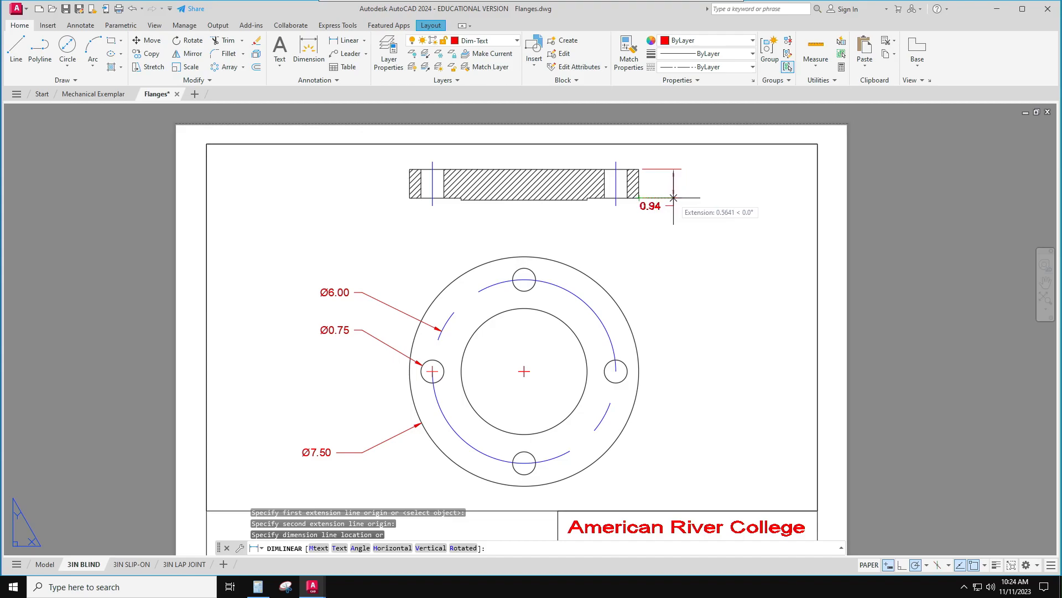
pyautogui.click(673, 197)
pyautogui.press('Escape')
pyautogui.press('Escape')
# - Move the flange thickness dimension's text to sit between its extension lines
pyautogui.click(650, 206)
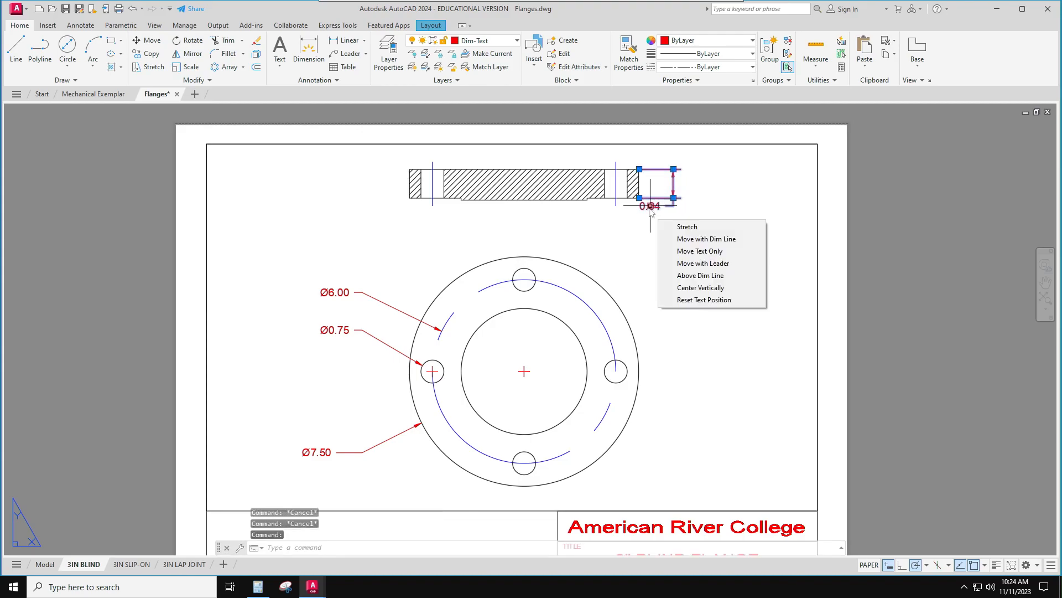
pyautogui.click(650, 206)
pyautogui.press('Escape')
pyautogui.press('Escape')
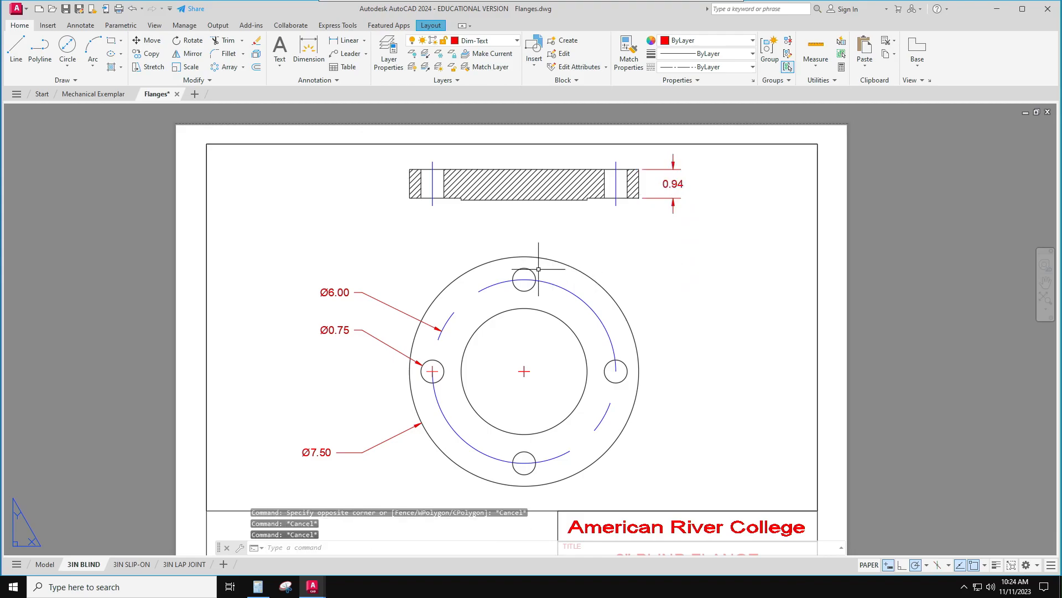
# - Add a vertical linear dimension for the raised face height, placed beside the left end of the section view
pyautogui.click(352, 44)
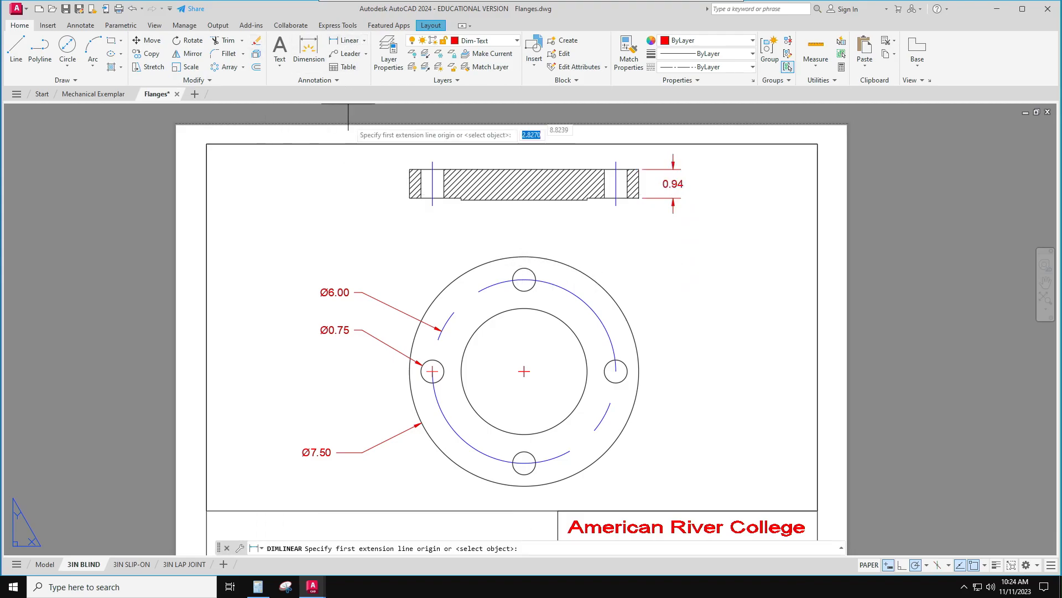
pyautogui.click(409, 197)
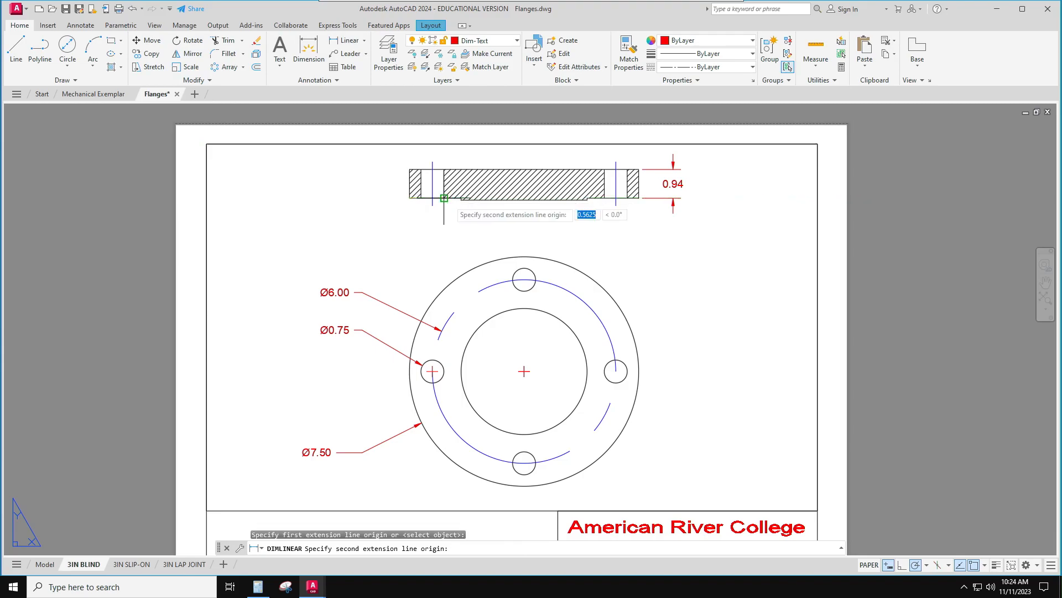
pyautogui.click(462, 199)
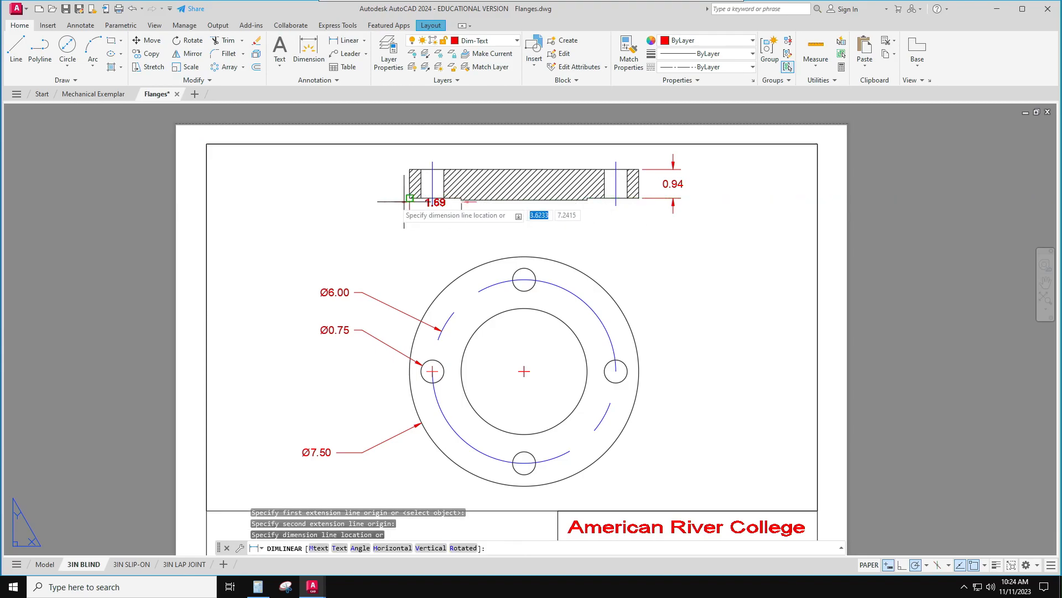
pyautogui.click(376, 196)
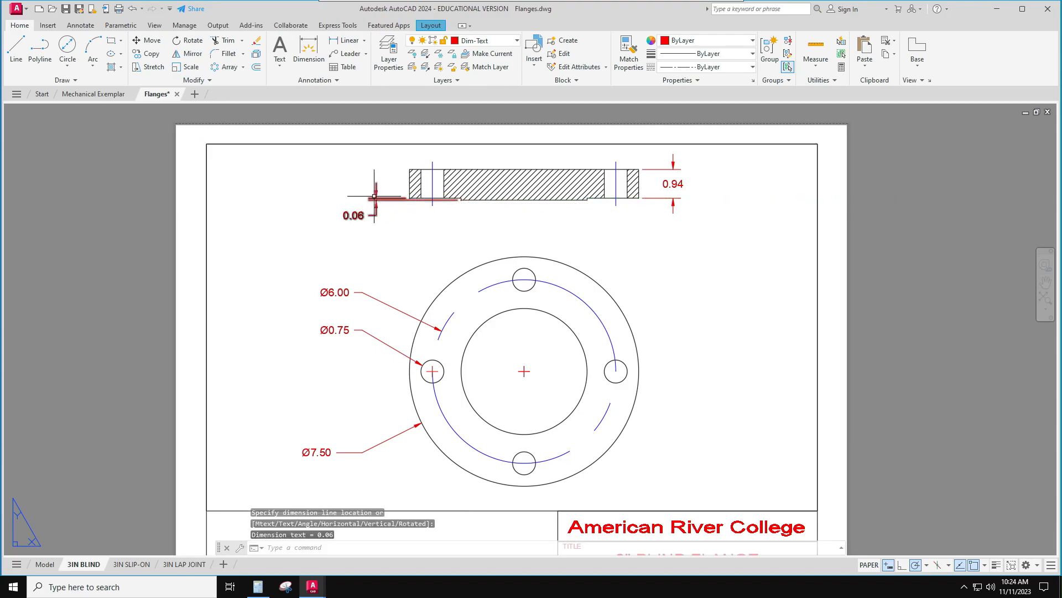
pyautogui.press('Escape')
pyautogui.press('Escape')
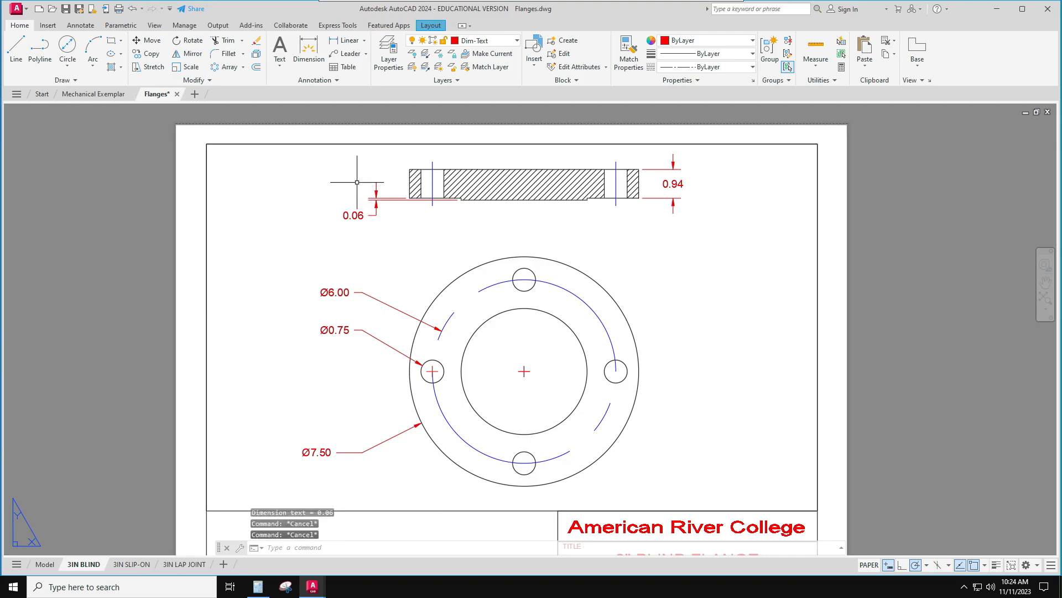
# - Try applying the Fractional dimension style to the raised face height dimension beside the section view
pyautogui.click(353, 215)
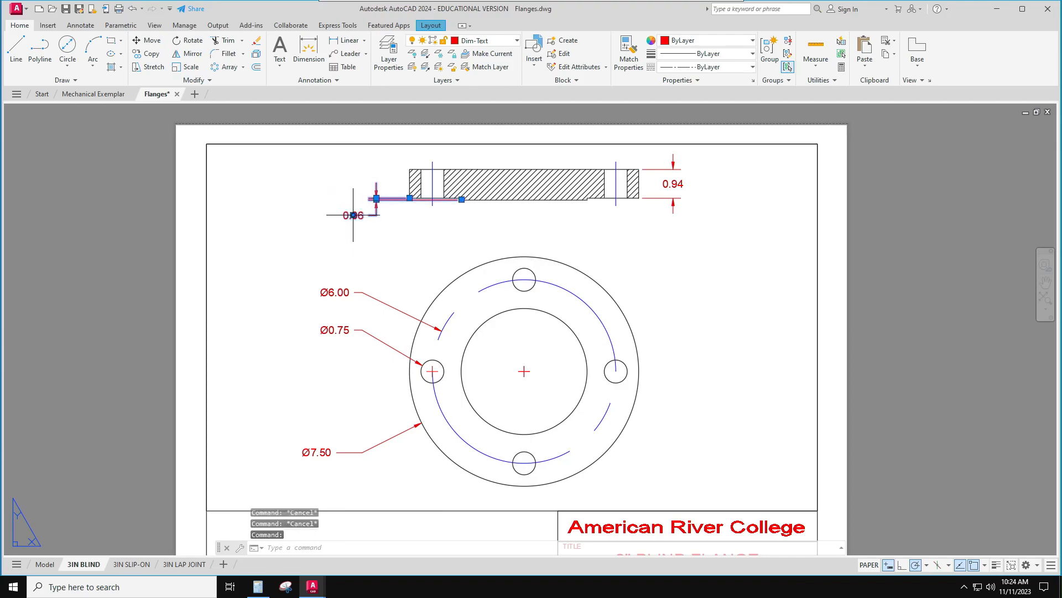
pyautogui.click(327, 82)
pyautogui.click(327, 107)
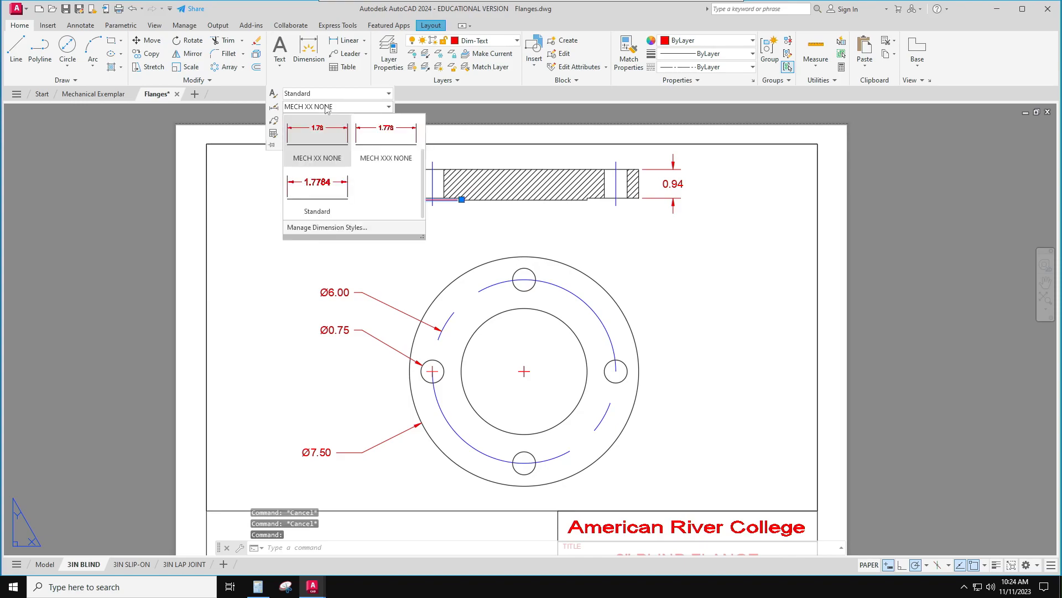
pyautogui.scroll(2, 354, 144)
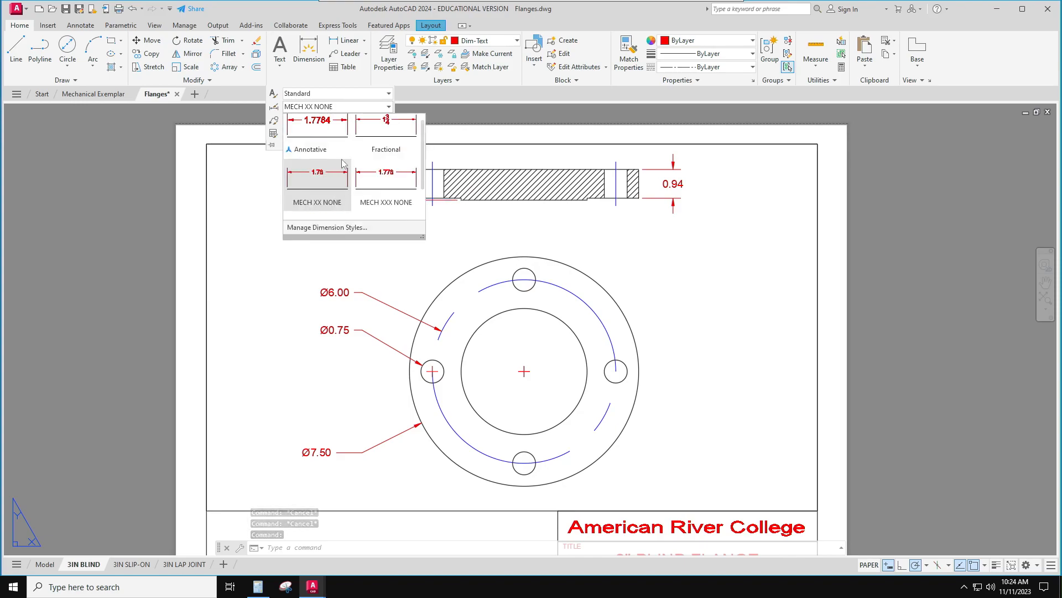
pyautogui.click(391, 129)
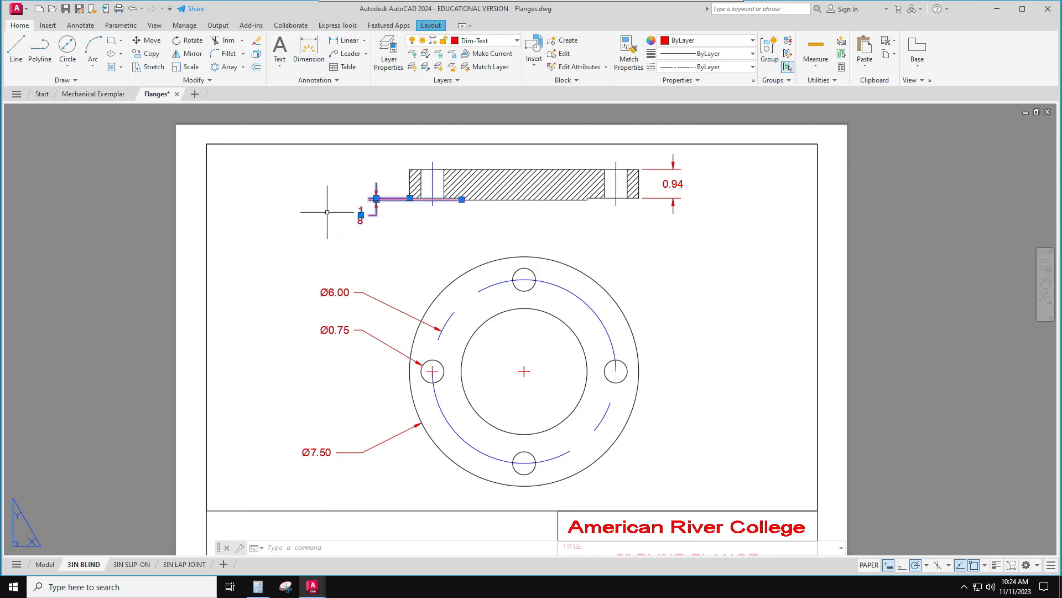
pyautogui.press('Escape')
pyautogui.press('Escape')
pyautogui.press('Escape')
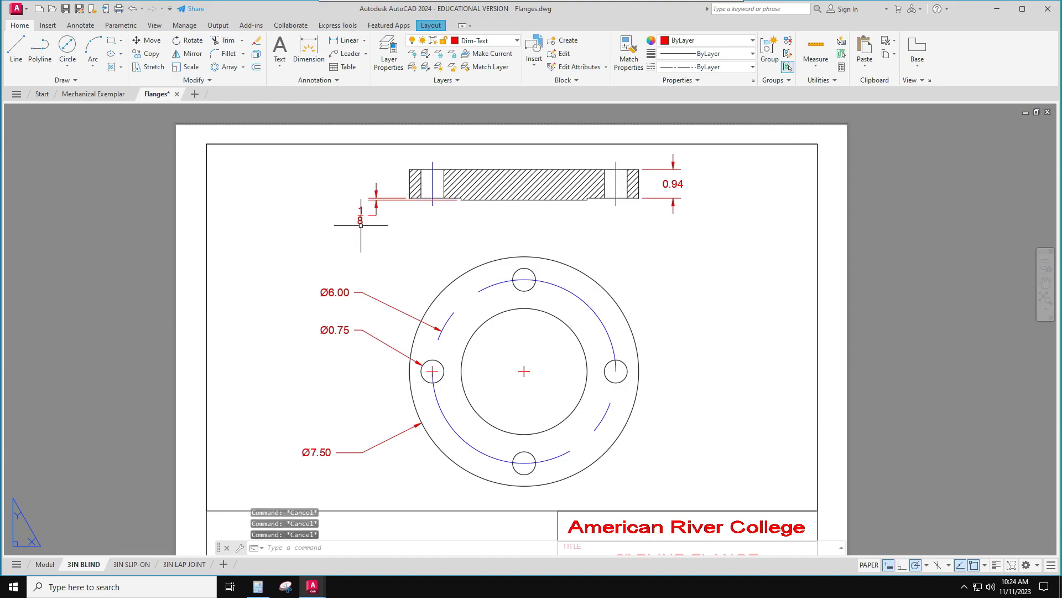
# - Undo the dimension style change on the raised face height dimension
pyautogui.hotkey('ctrl', 'z')
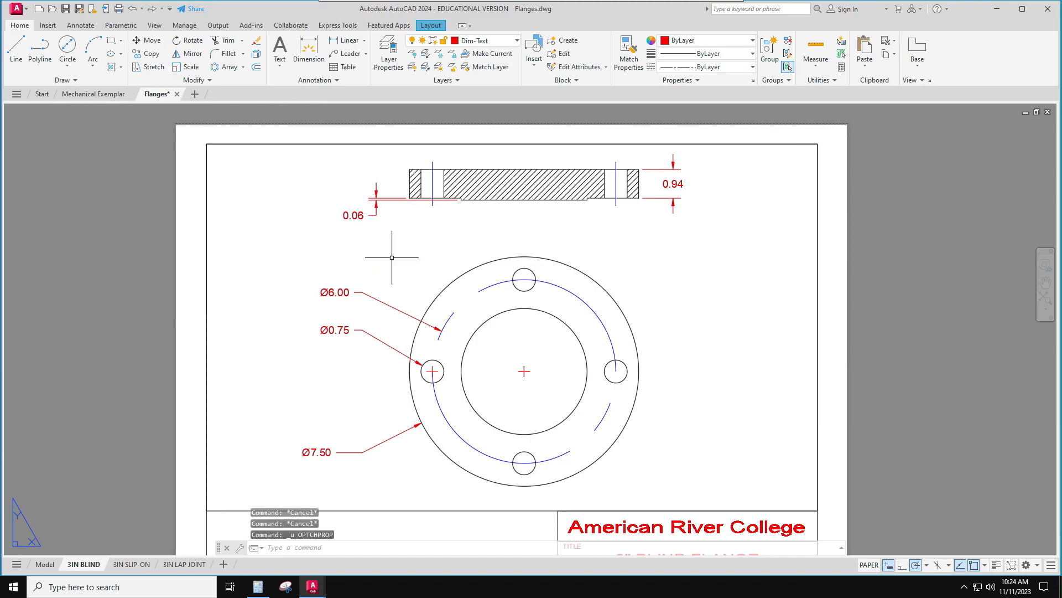
pyautogui.press('Escape')
pyautogui.press('Escape')
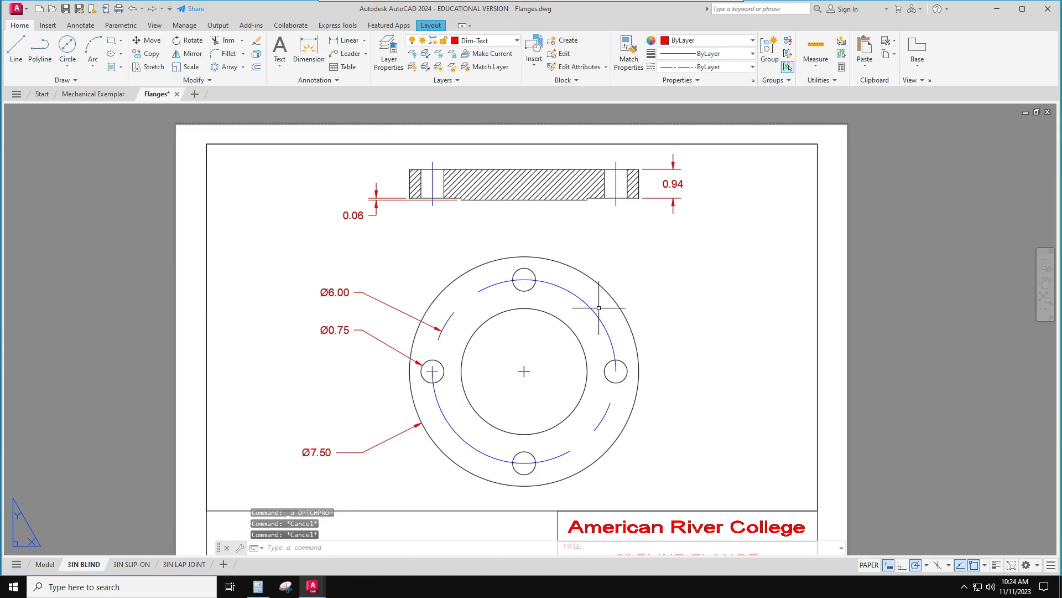
# - Look over the whole blind flange sheet and the 3IN SLIP-ON and 3IN LAP JOINT layouts, ending back on 3IN BLIND
pyautogui.scroll(-2, 608, 332)
pyautogui.moveTo(621, 338); pyautogui.dragTo(524, 335, button='middle')
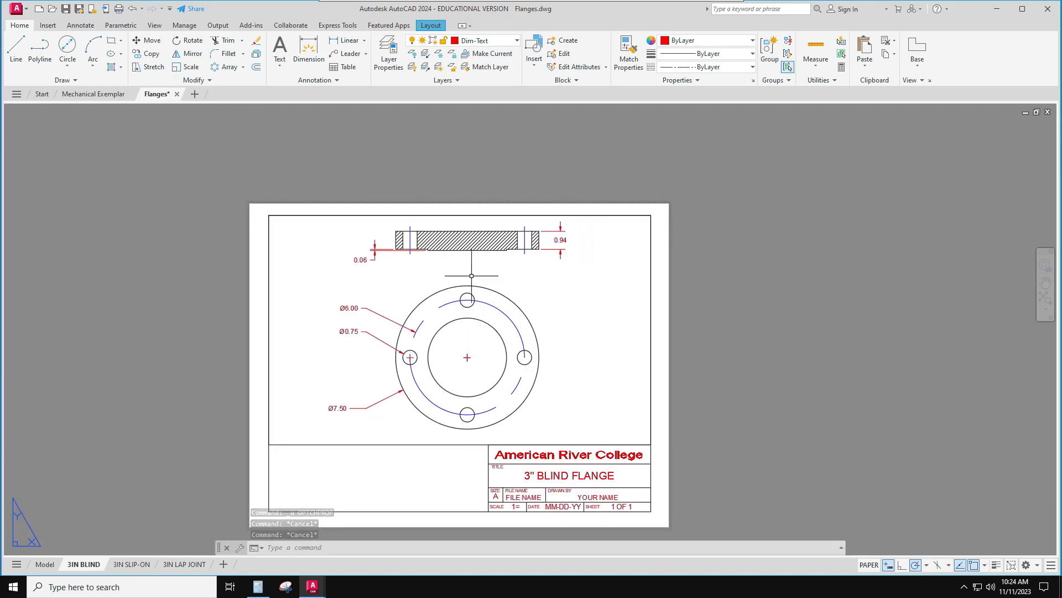
pyautogui.click(125, 566)
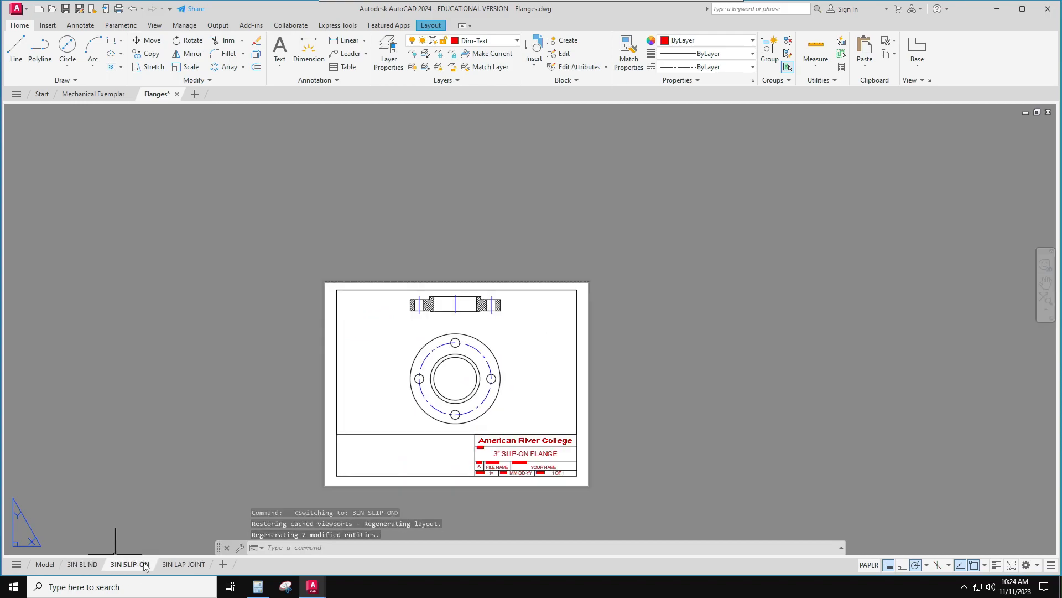
pyautogui.click(182, 564)
pyautogui.click(82, 564)
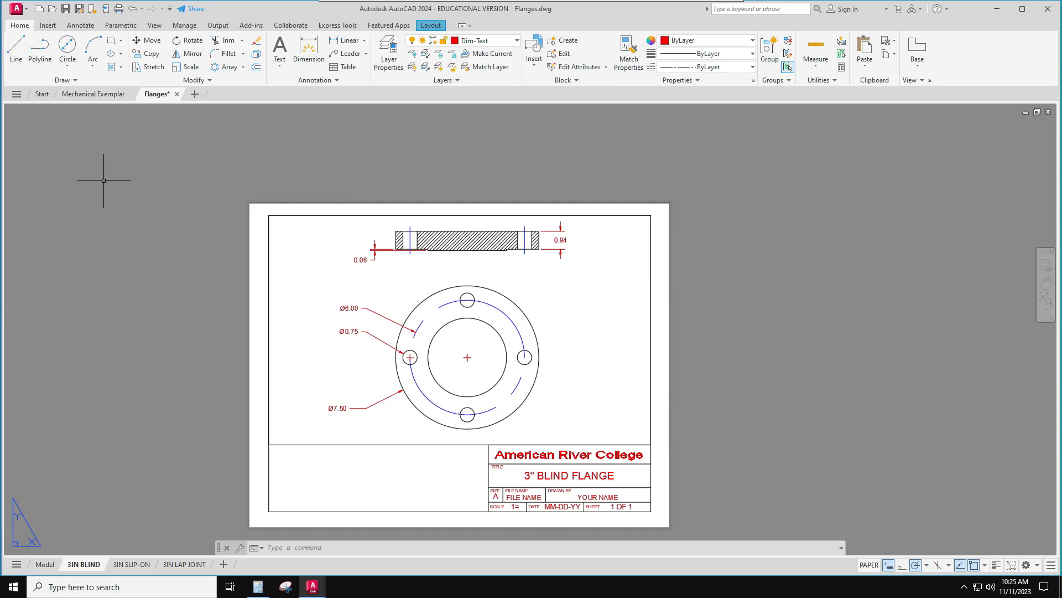
# - Export all layouts to a single PDF named Flanges.pdf in the Week 4 folder and dismiss the completion notice
pyautogui.click(26, 11)
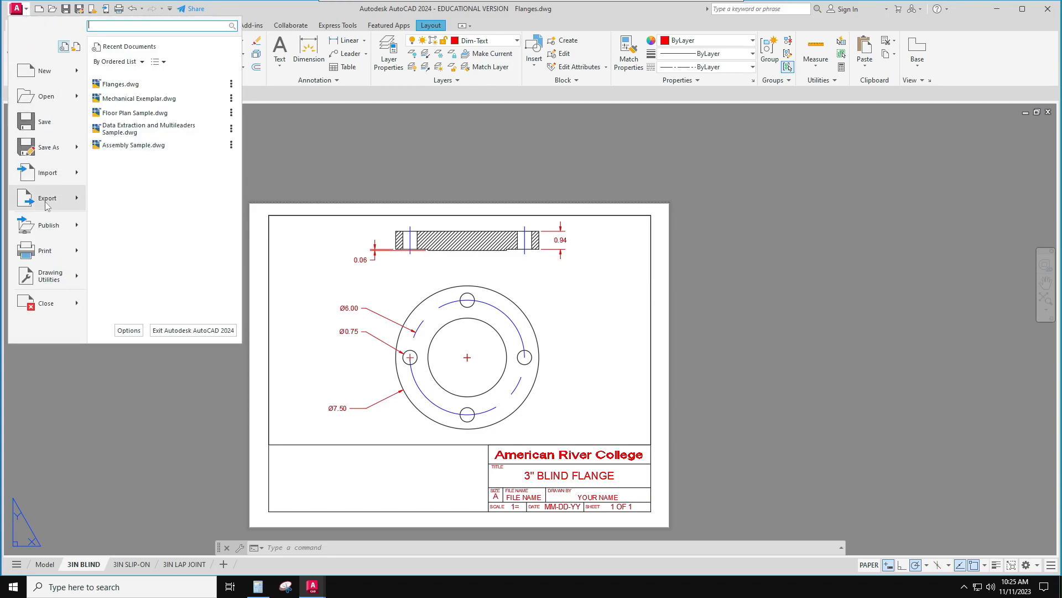
pyautogui.moveTo(47, 206)
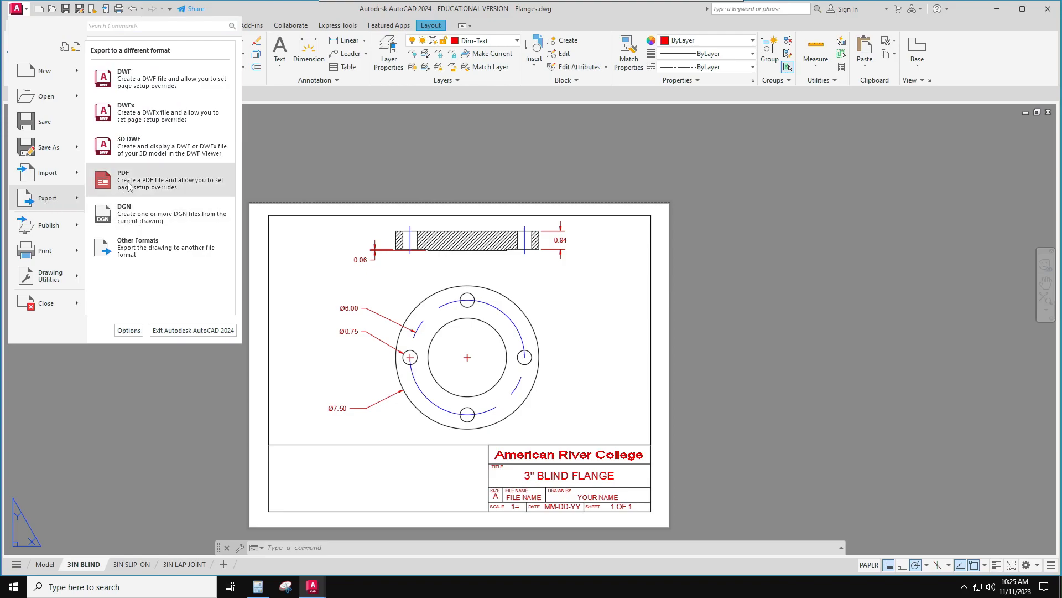
pyautogui.click(148, 187)
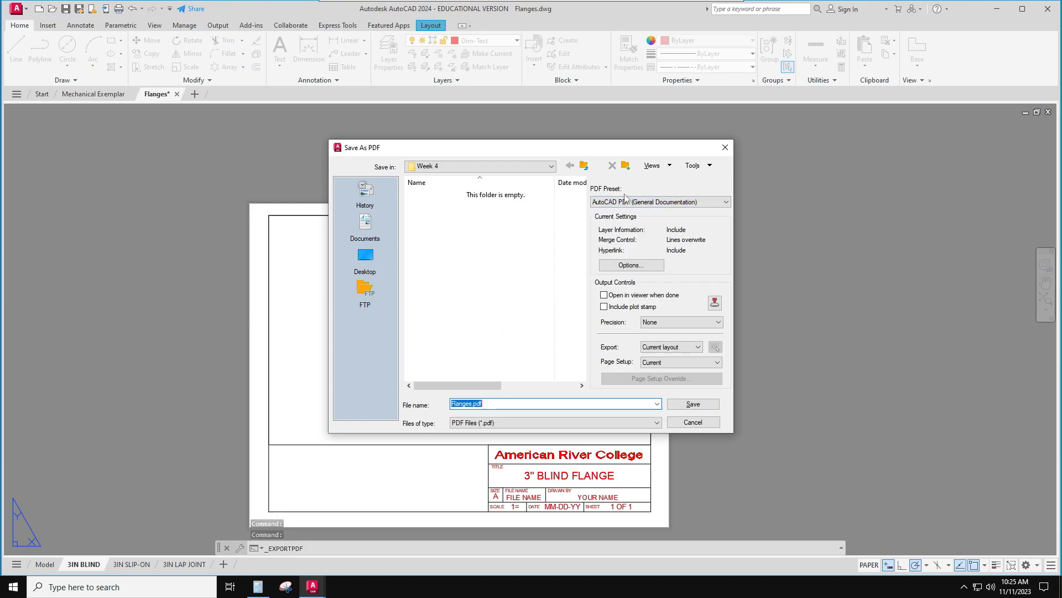
pyautogui.click(651, 206)
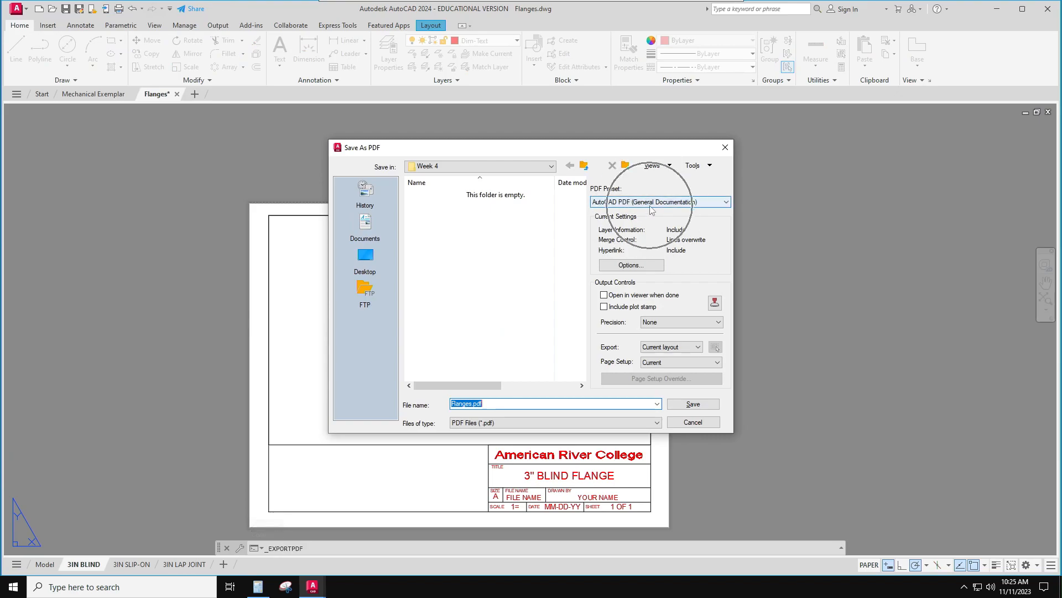
pyautogui.press('ctrl')
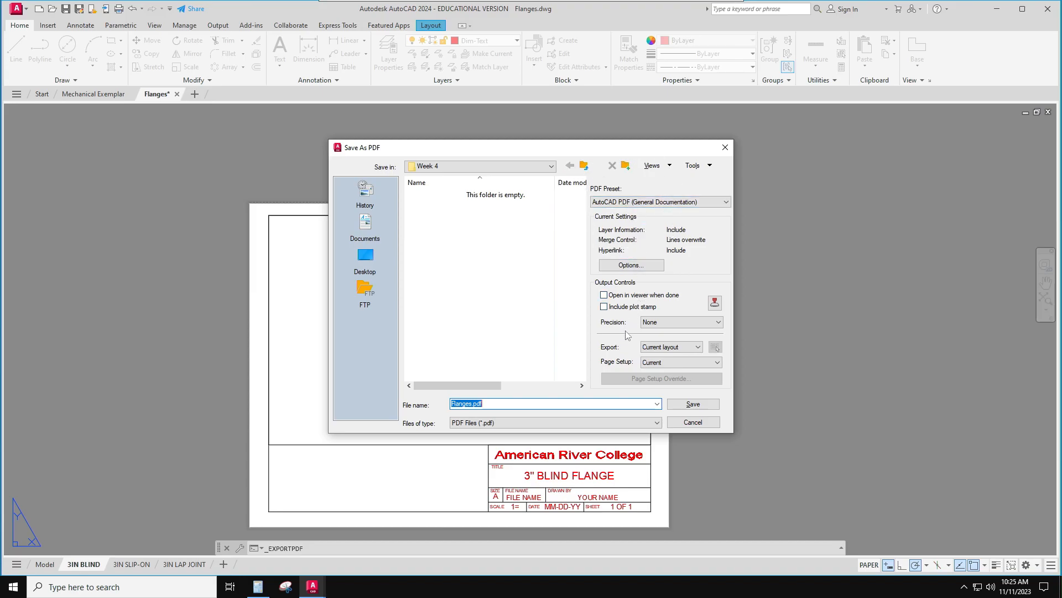
pyautogui.click(664, 348)
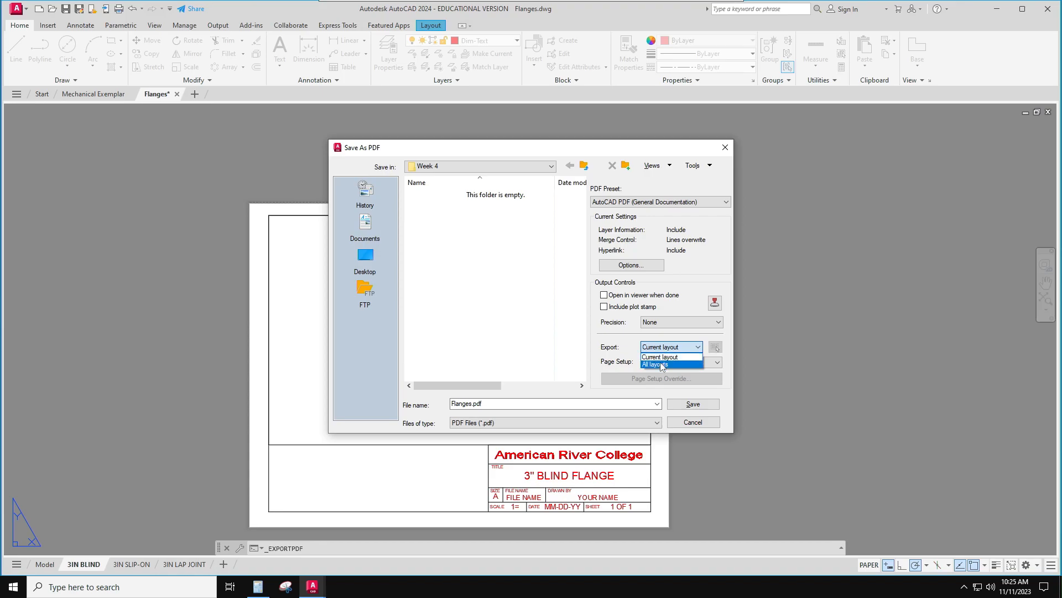
pyautogui.click(662, 365)
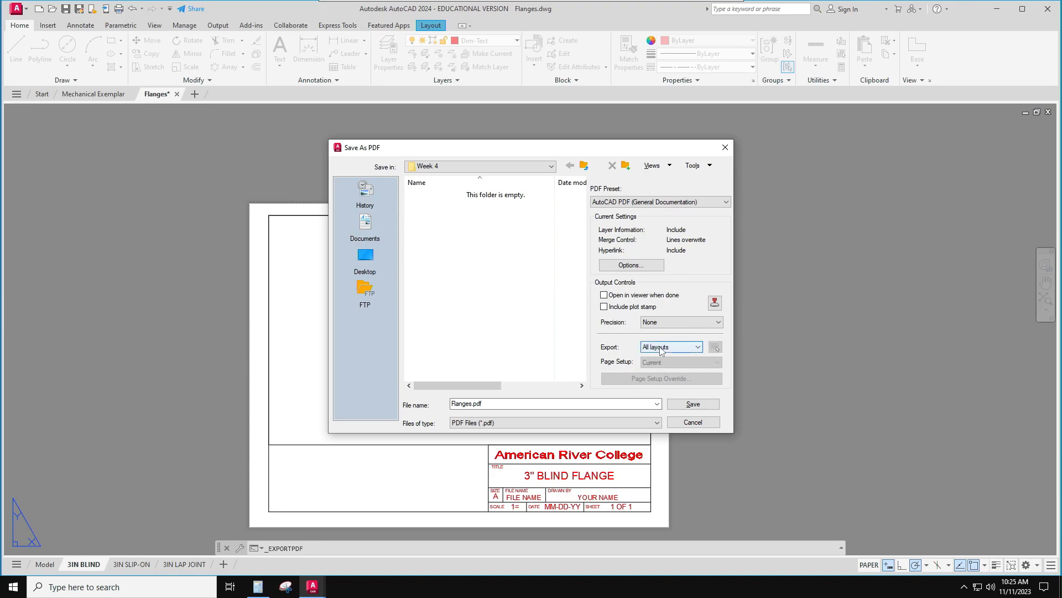
pyautogui.click(693, 404)
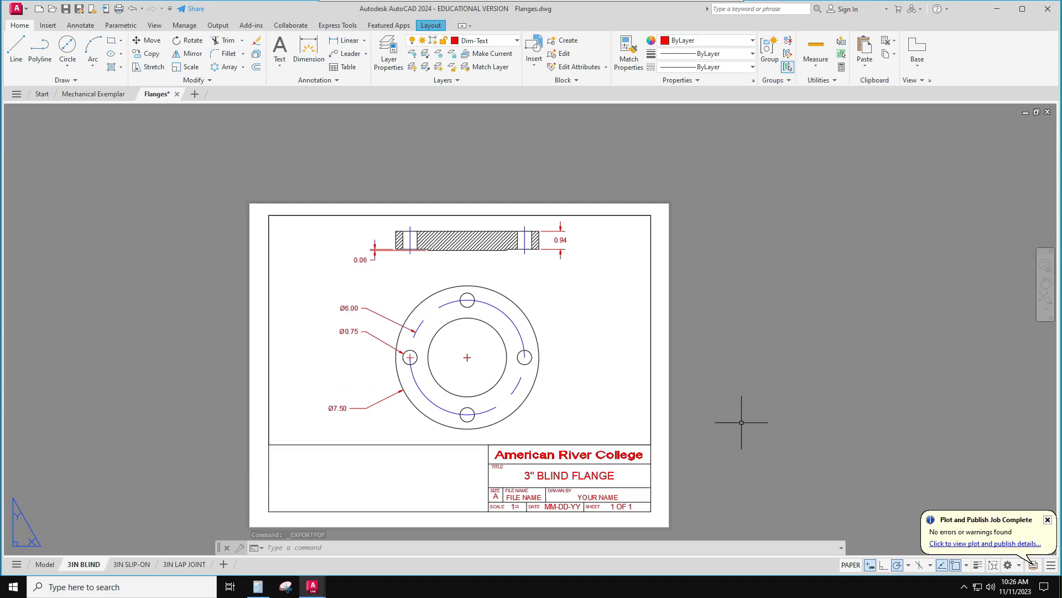
pyautogui.click(1048, 521)
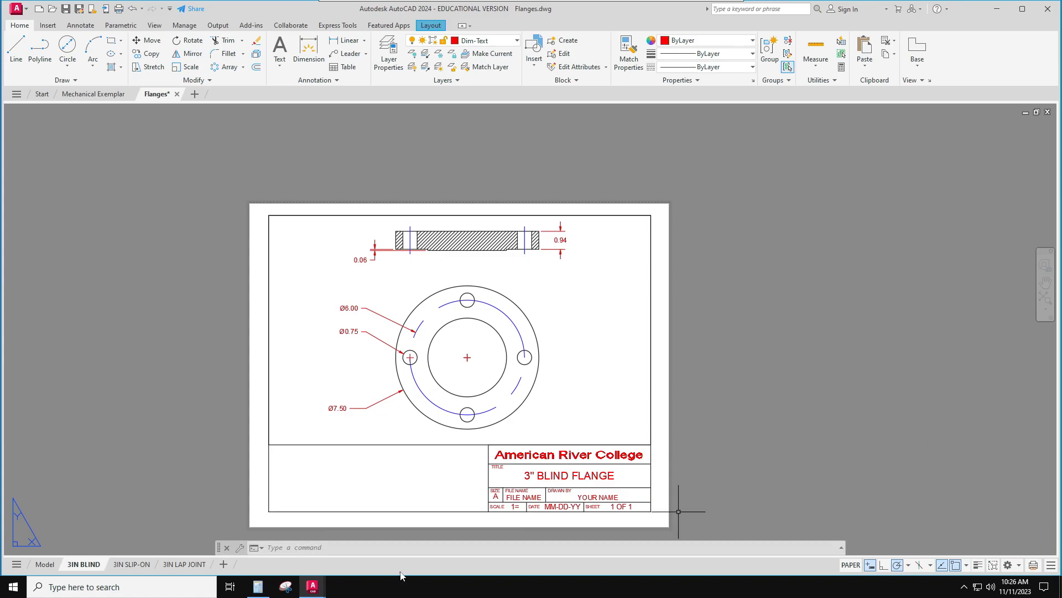
# - Review model space and the 3IN BLIND, 3IN SLIP-ON and 3IN LAP JOINT layouts, ending on the lap joint sheet
pyautogui.click(45, 564)
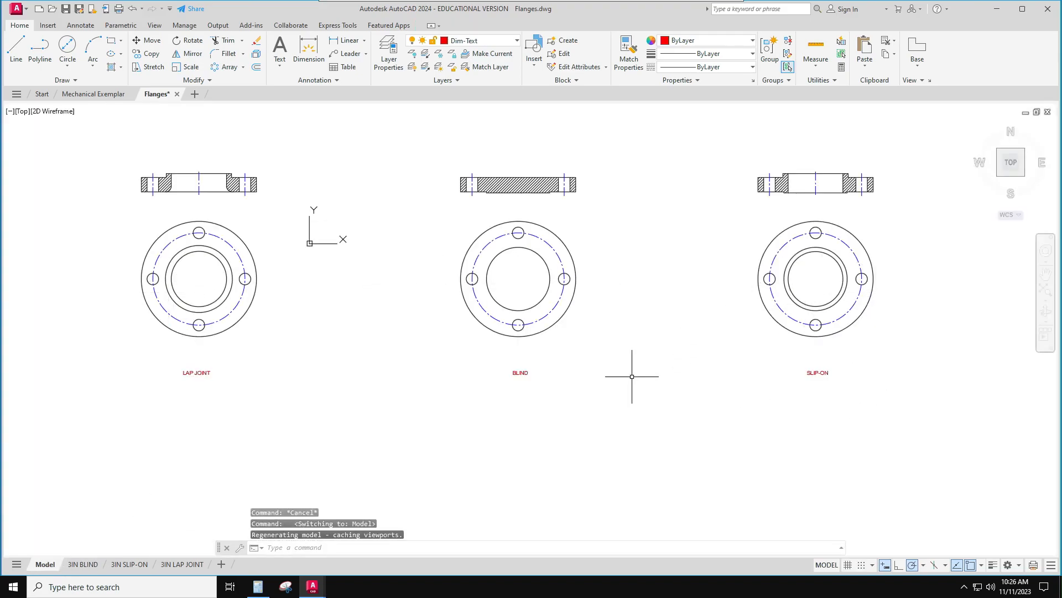
pyautogui.click(83, 566)
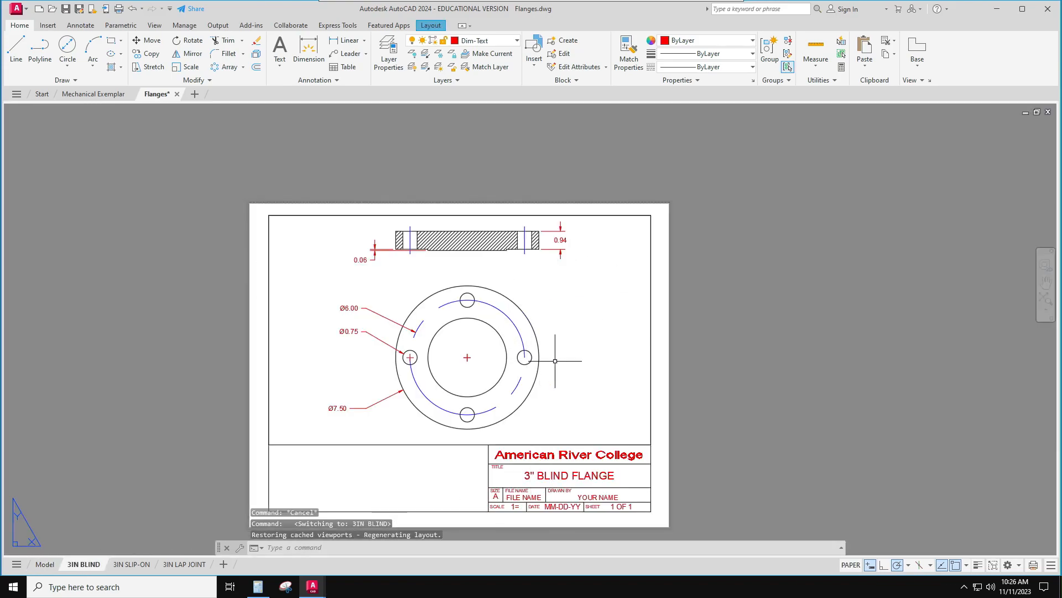
pyautogui.click(133, 565)
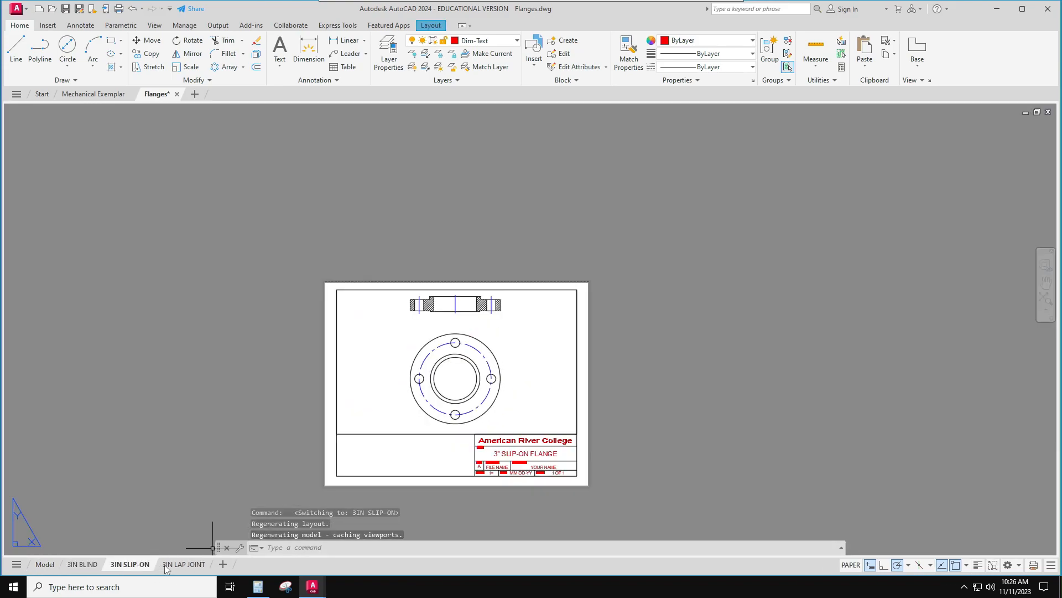
pyautogui.click(175, 566)
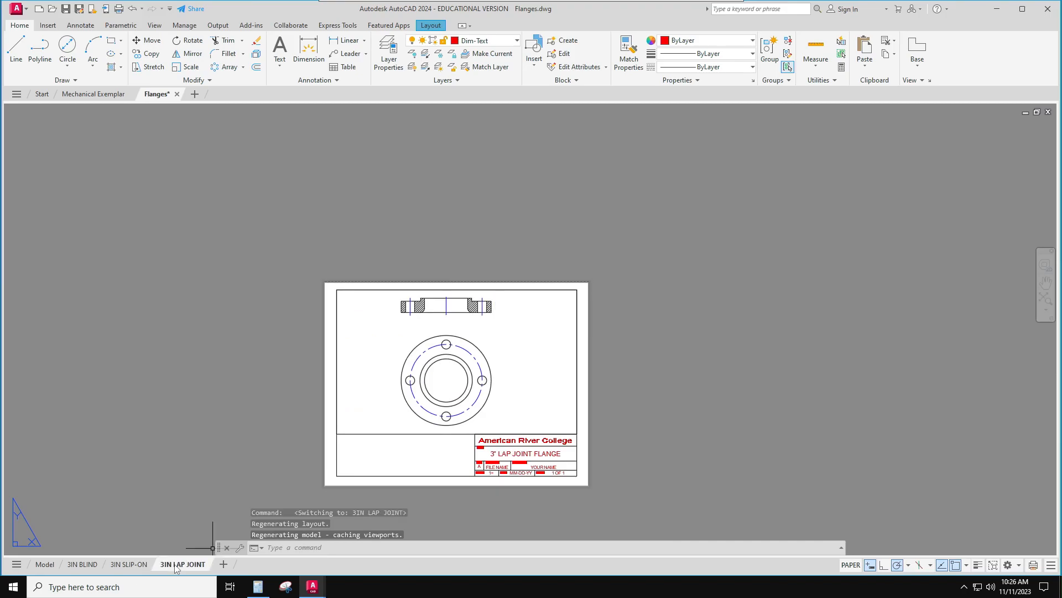
pyautogui.click(83, 564)
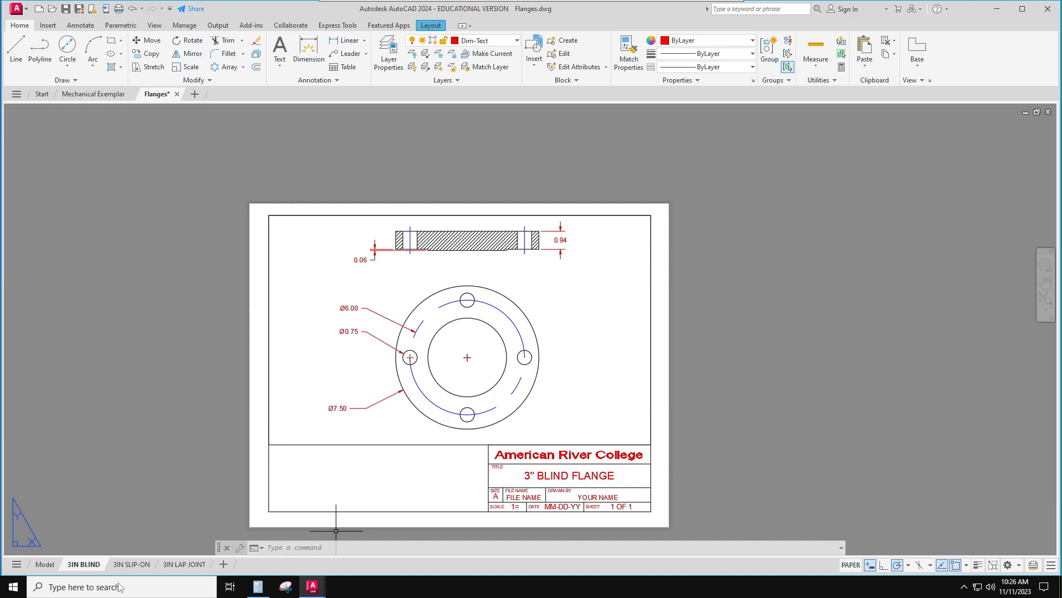
pyautogui.click(131, 564)
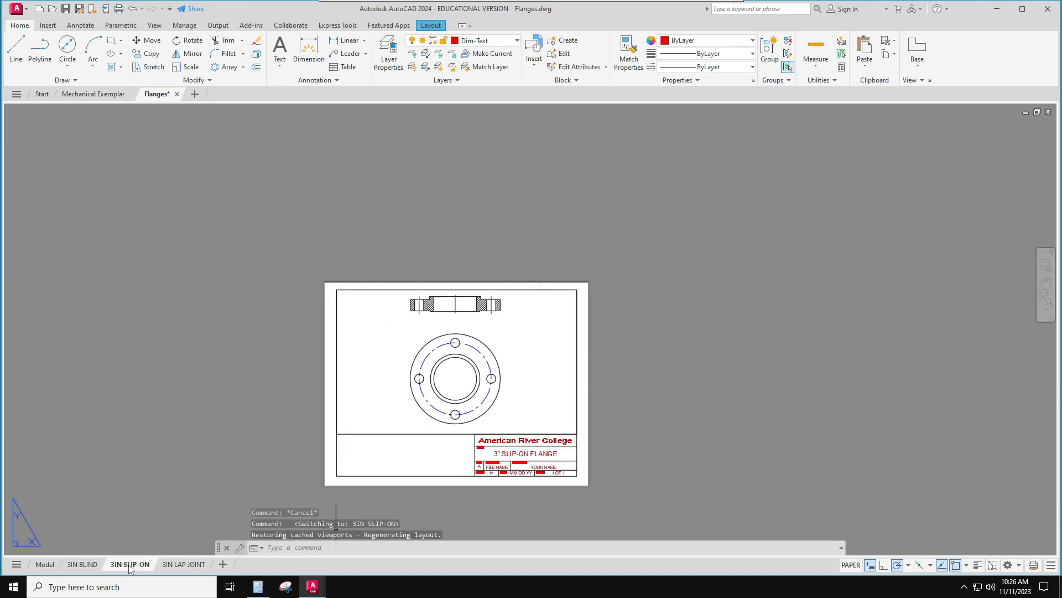
pyautogui.click(173, 565)
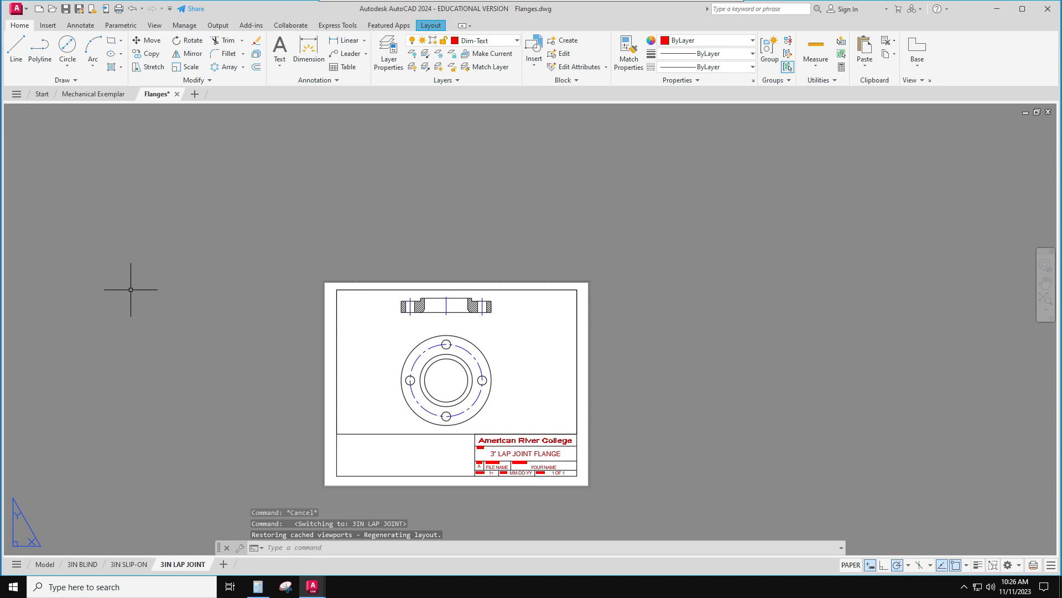
pyautogui.click(22, 10)
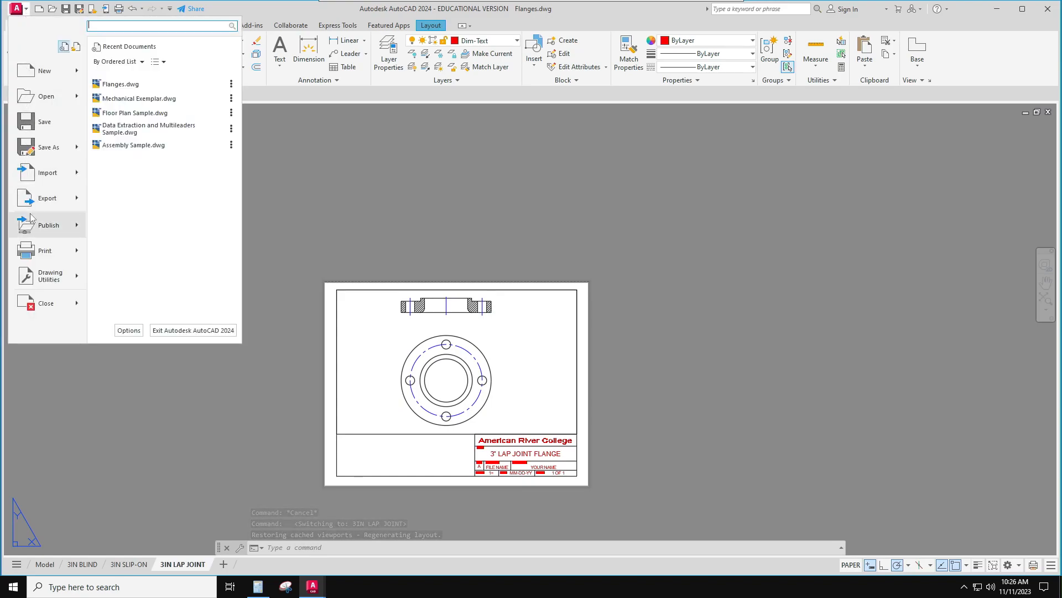
pyautogui.moveTo(35, 201)
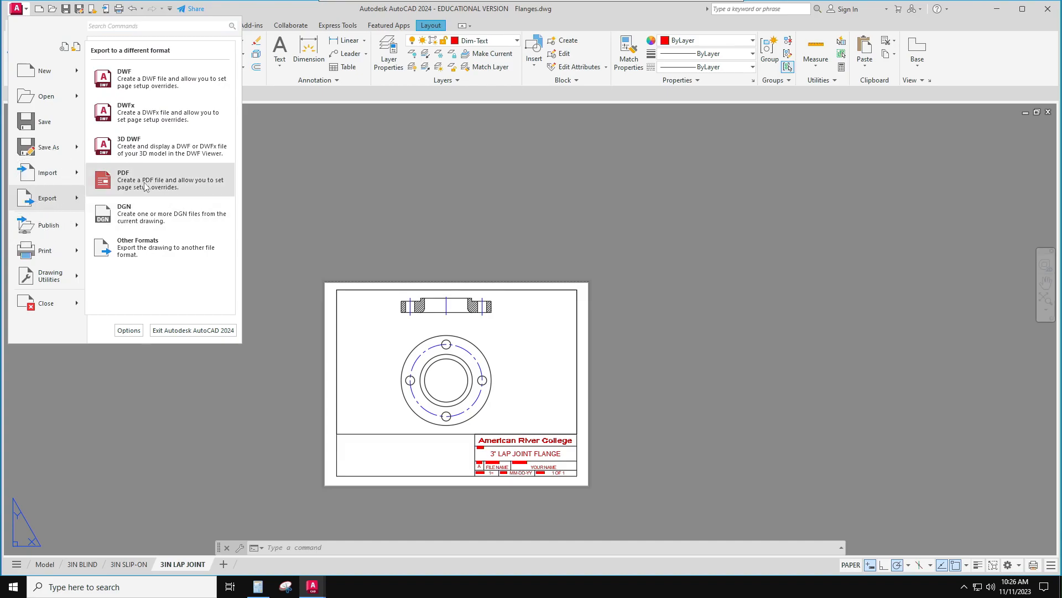
pyautogui.press('Escape')
pyautogui.press('Escape')
pyautogui.press('Escape')
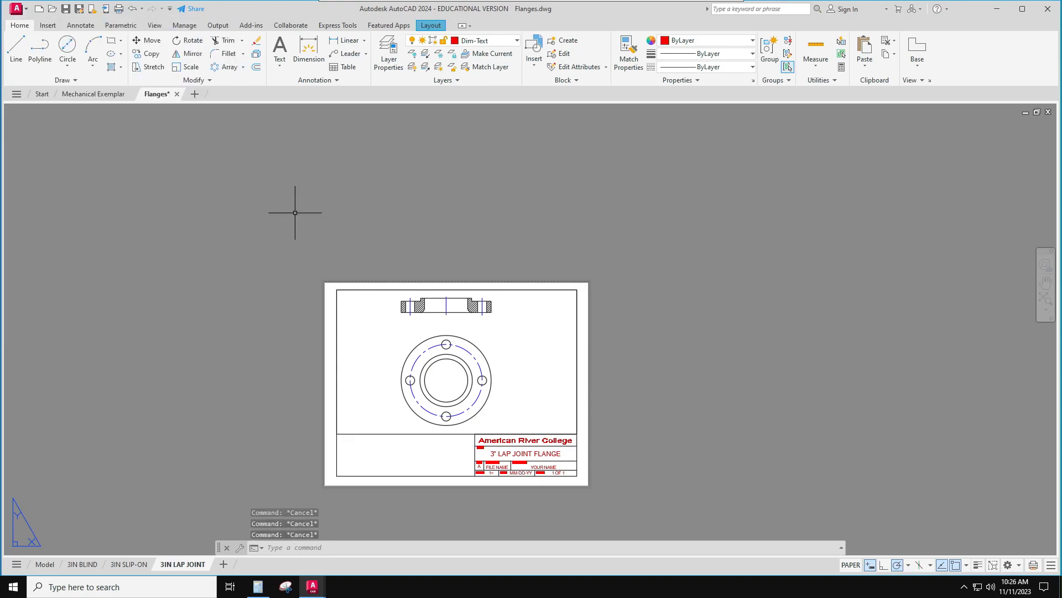